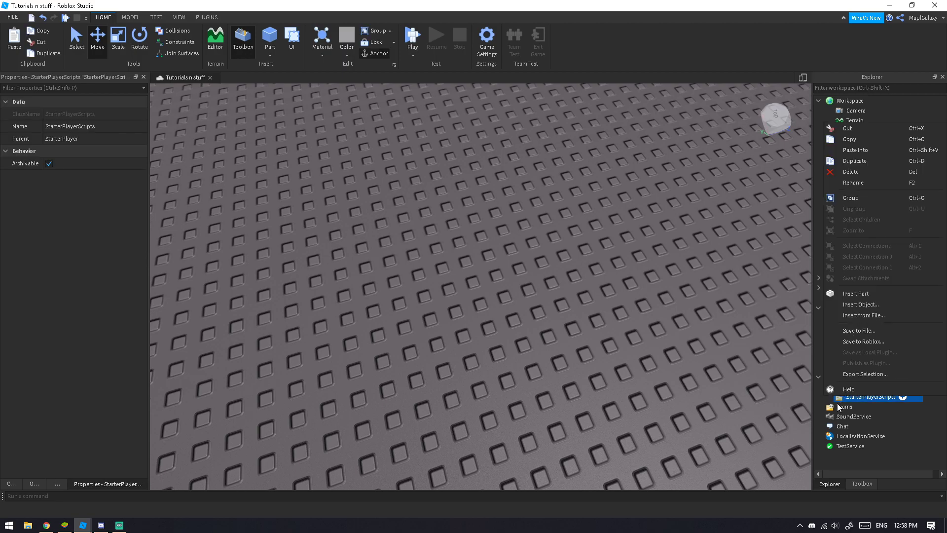
Step: Insert a LocalScript into StarterPlayerScripts and clear its default code
{"action": "left_click", "coordinate": [858, 305]}
{"action": "type", "text": "local"}
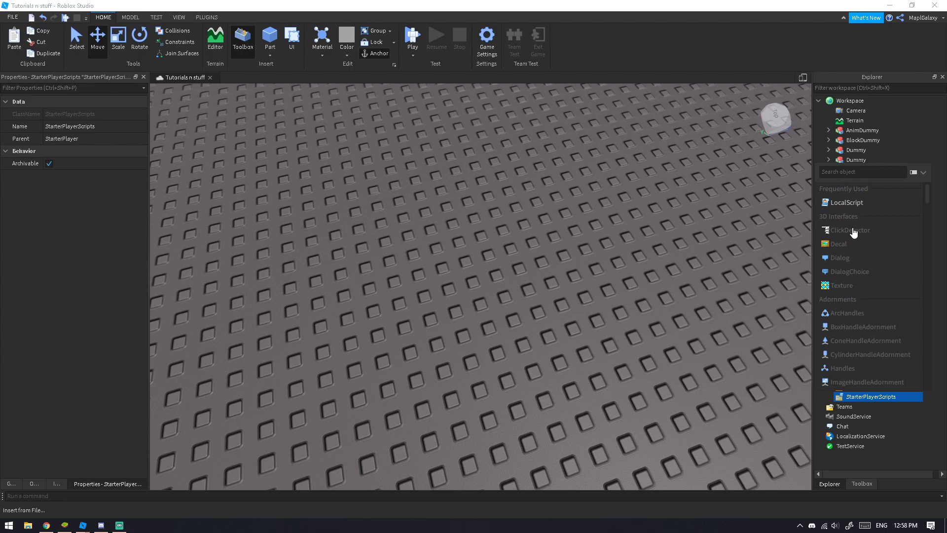
{"action": "left_click", "coordinate": [852, 204]}
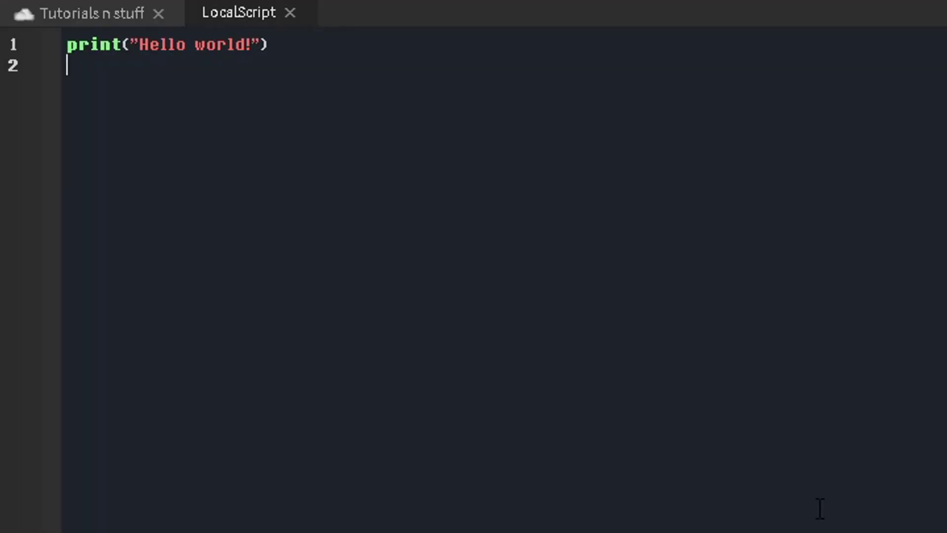
{"action": "key", "text": "ctrl+a"}
{"action": "key", "text": "BackSpace"}
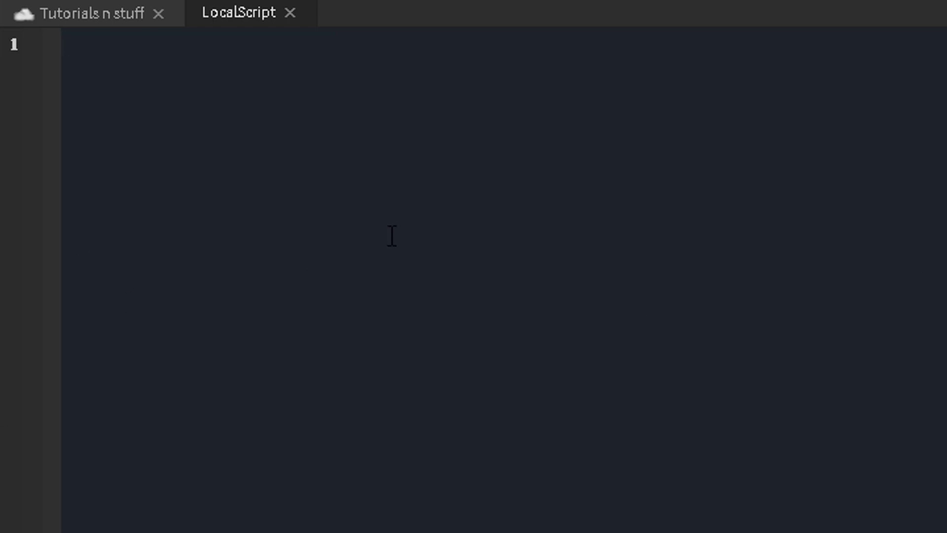
Step: Write a workspace.FX.ChildAdded:connect(function(Child) handler containing an if block for Child.Name == "ParticleFX"
{"action": "type", "text": "space.FX.ChildAdded:connec"}
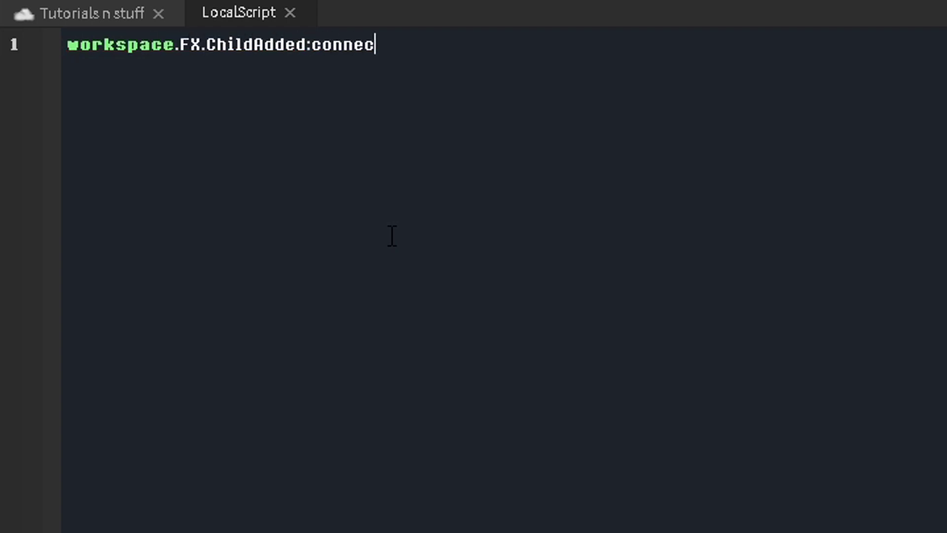
{"action": "type", "text": "t(function(Chil"}
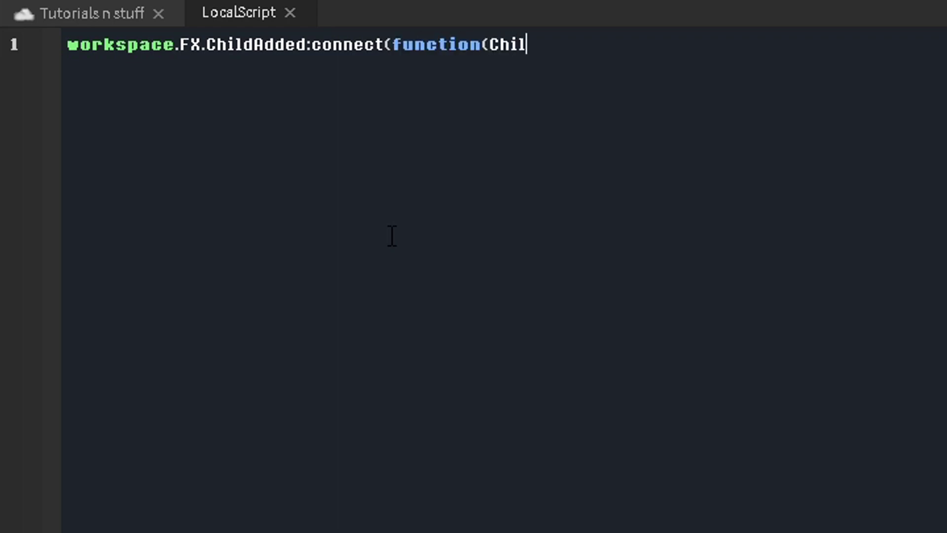
{"action": "type", "text": "d)"}
{"action": "key", "text": "Return"}
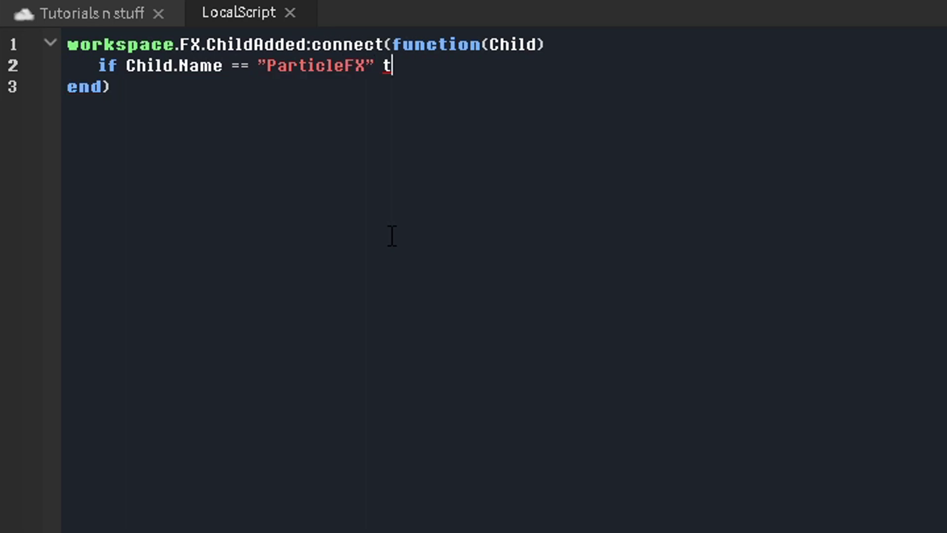
{"action": "type", "text": "hen"}
{"action": "key", "text": "Return"}
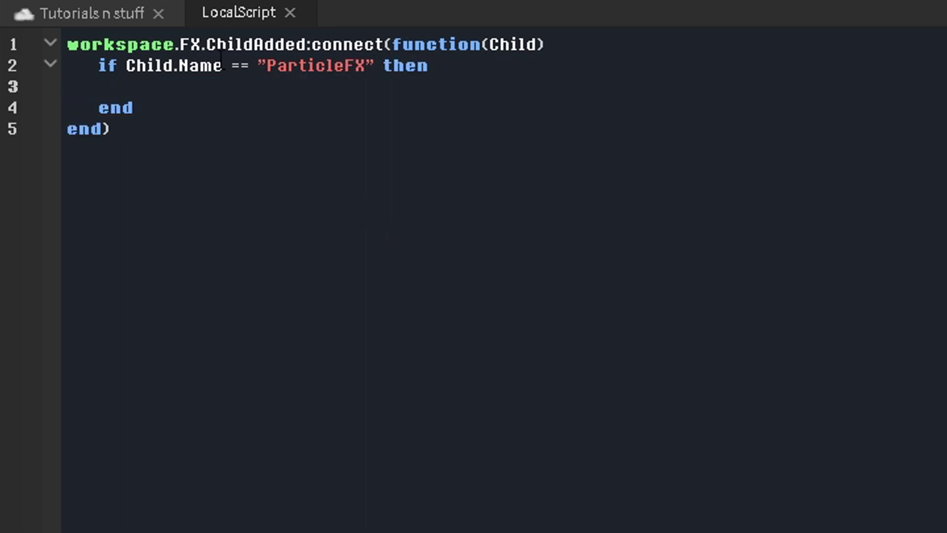
Step: Return to the 3D scene, insert a block part and set its size to 1,1,1
{"action": "left_click", "coordinate": [92, 13]}
{"action": "key", "text": "w"}
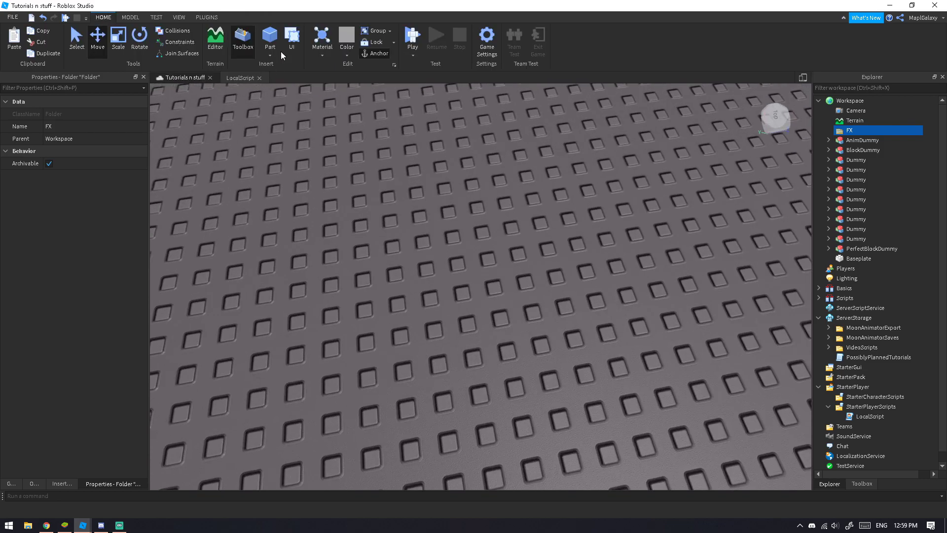
{"action": "left_click", "coordinate": [273, 37]}
{"action": "right_click_drag", "start_coordinate": [394, 265], "coordinate": [483, 408]}
{"action": "left_click", "coordinate": [483, 408]}
{"action": "key", "text": "f"}
{"action": "left_click", "coordinate": [104, 472]}
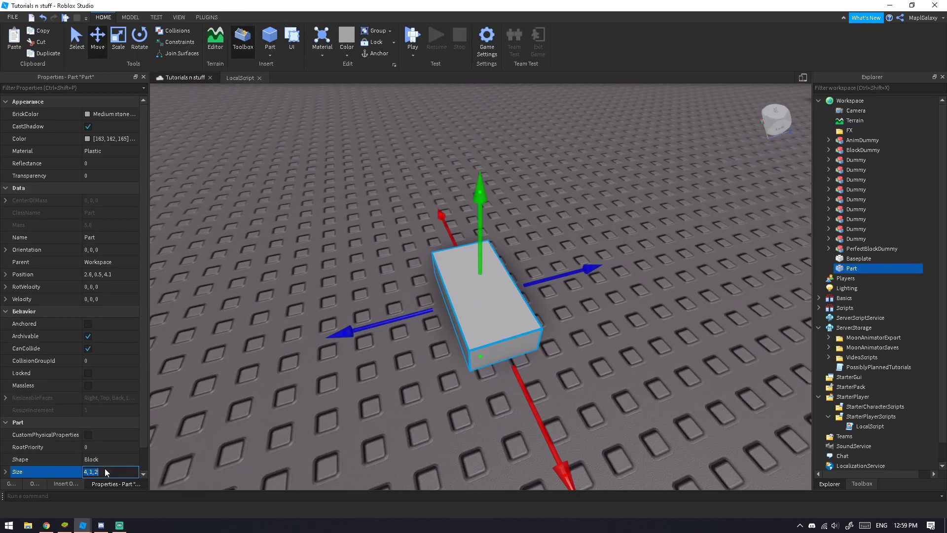
{"action": "key", "text": "Return"}
Step: Disable CanCollide on the part, set its Transparency to 1 and anchor it
{"action": "left_click", "coordinate": [88, 348]}
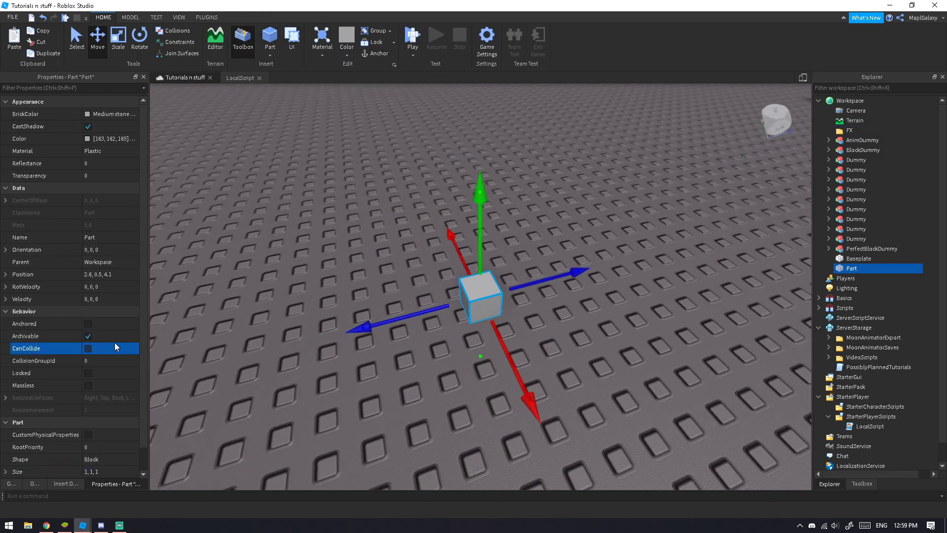
{"action": "left_click", "coordinate": [109, 177]}
{"action": "type", "text": "1"}
{"action": "key", "text": "Return"}
{"action": "left_click", "coordinate": [65, 483]}
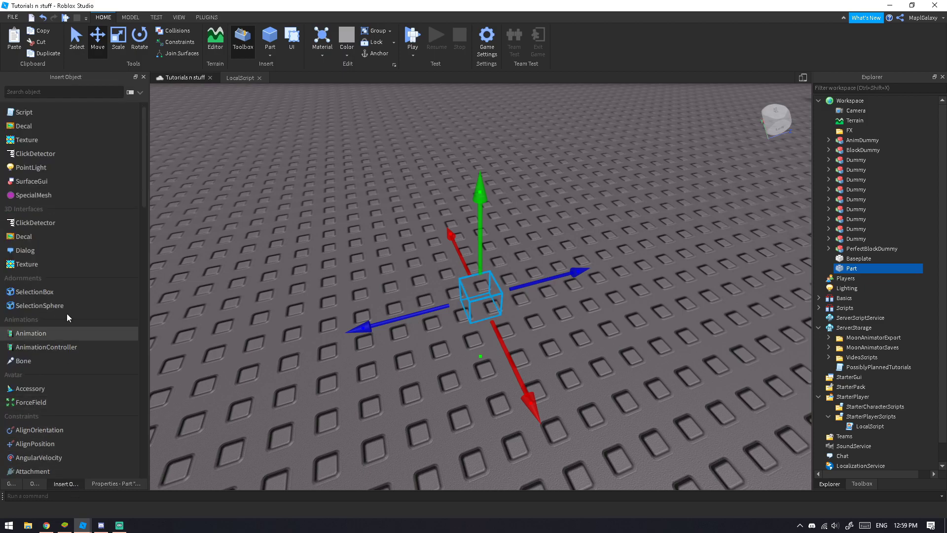
{"action": "scroll", "coordinate": [74, 227], "scroll_direction": "down", "scroll_amount": 15}
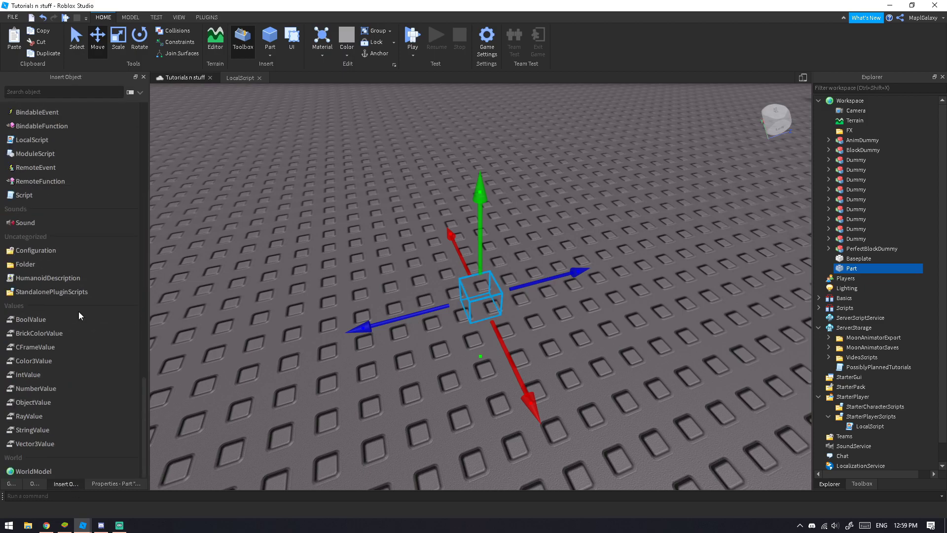
{"action": "scroll", "coordinate": [99, 335], "scroll_direction": "down", "scroll_amount": 5}
{"action": "left_click", "coordinate": [116, 484]}
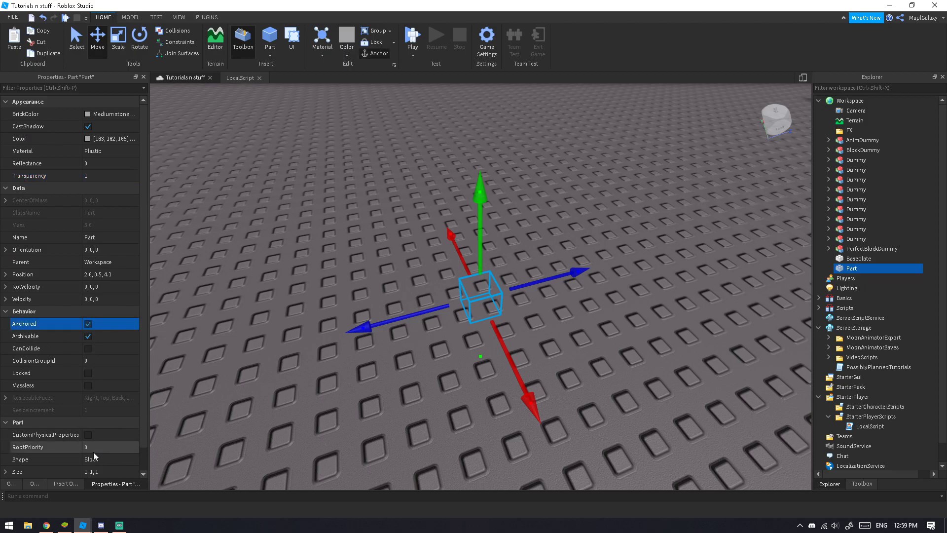
Step: Insert an Attachment into the part
{"action": "left_click", "coordinate": [75, 484]}
{"action": "left_click", "coordinate": [39, 91]}
{"action": "type", "text": "Attach"}
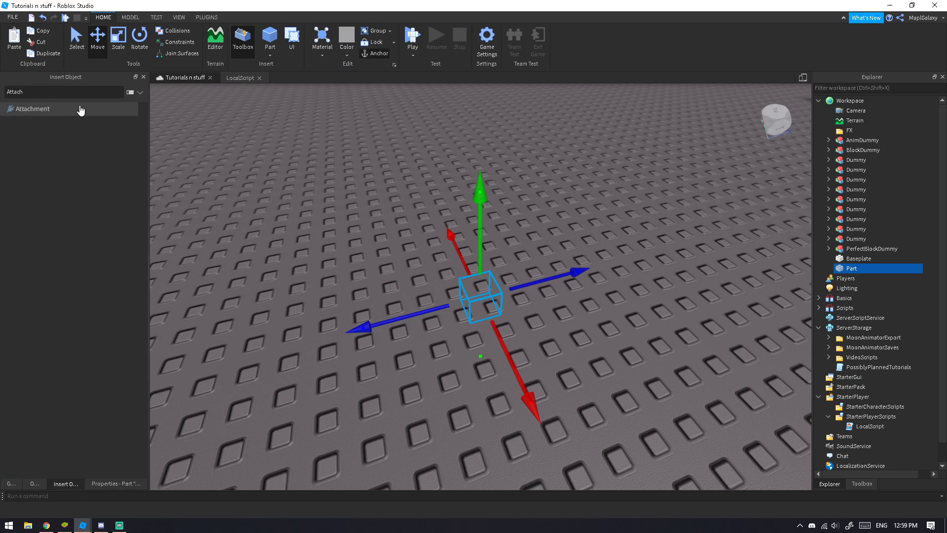
{"action": "left_click", "coordinate": [81, 109]}
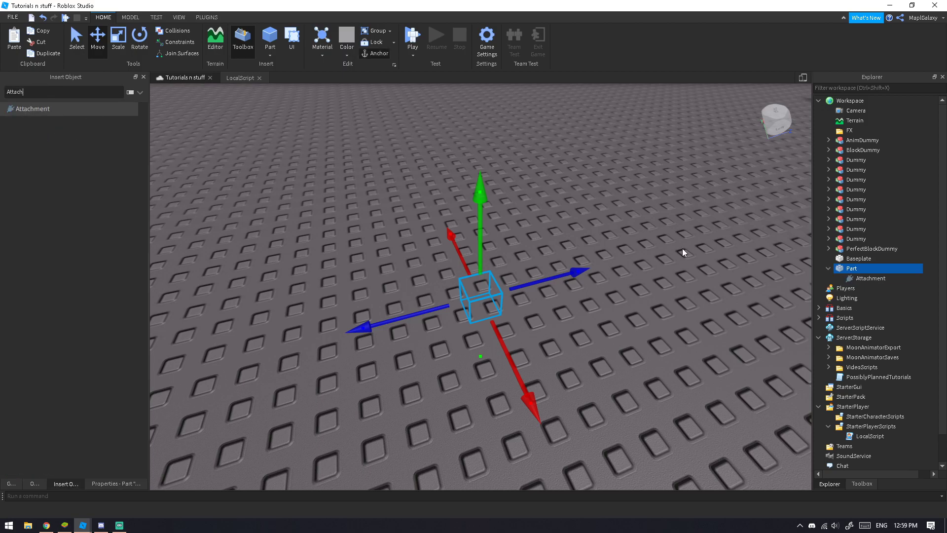
Step: Add a ParticleEmitter inside the part's Attachment
{"action": "left_click", "coordinate": [865, 278]}
{"action": "right_click_drag", "start_coordinate": [689, 301], "coordinate": [18, 465]}
{"action": "left_click", "coordinate": [34, 484]}
{"action": "left_click", "coordinate": [100, 484]}
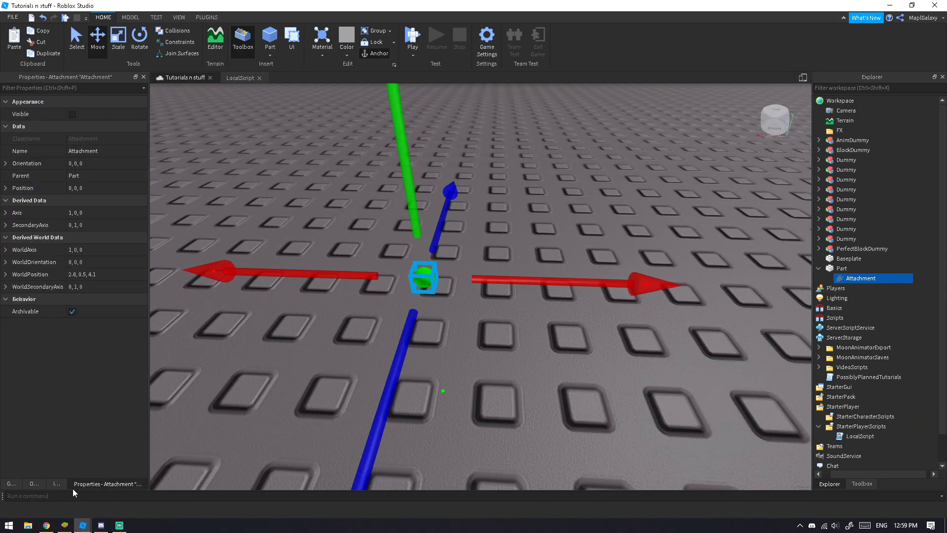
{"action": "left_click", "coordinate": [57, 484]}
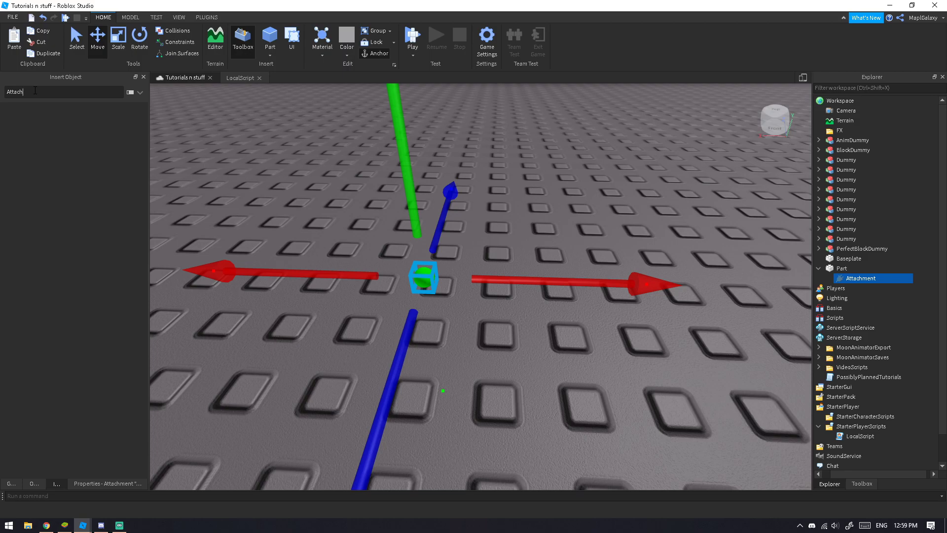
{"action": "key", "text": "BackSpace"}
{"action": "key", "text": "BackSpace"}
{"action": "key", "text": "BackSpace"}
{"action": "key", "text": "BackSpace"}
{"action": "key", "text": "BackSpace"}
{"action": "key", "text": "BackSpace"}
{"action": "left_click", "coordinate": [32, 126]}
{"action": "left_click", "coordinate": [119, 486]}
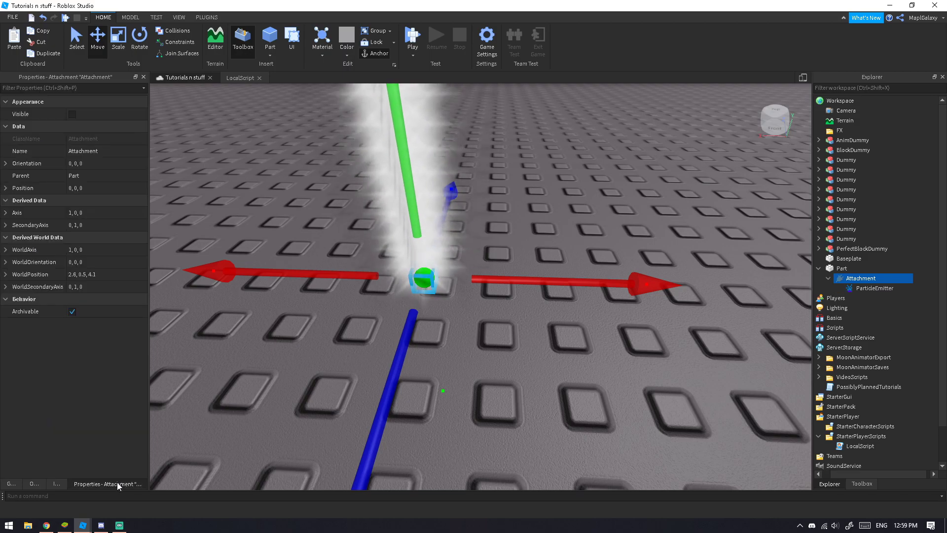
Step: Raise the start keypoint of the ParticleEmitter's Size graph so the particles shrink towards size 1
{"action": "left_click", "coordinate": [873, 288]}
{"action": "right_click_drag", "start_coordinate": [520, 256], "coordinate": [208, 168]}
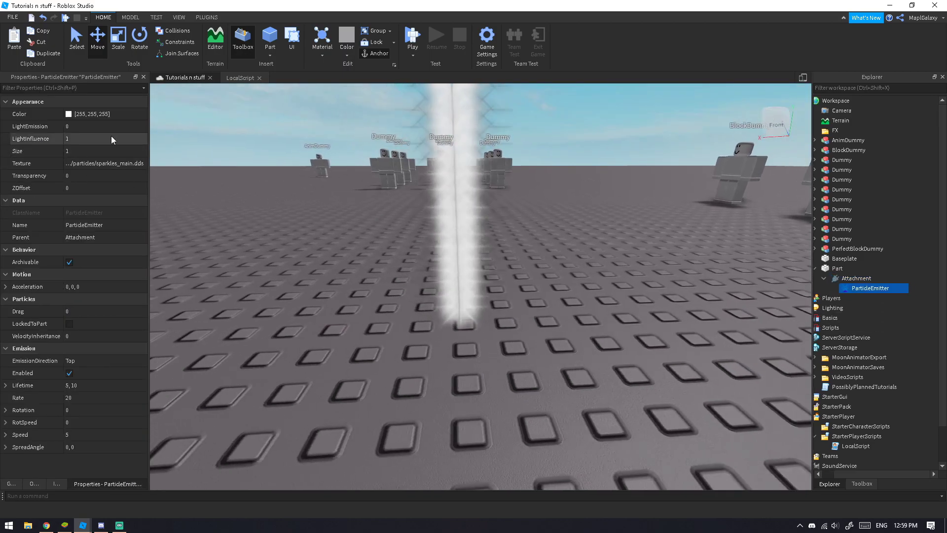
{"action": "left_click", "coordinate": [143, 151]}
{"action": "left_click", "coordinate": [144, 151]}
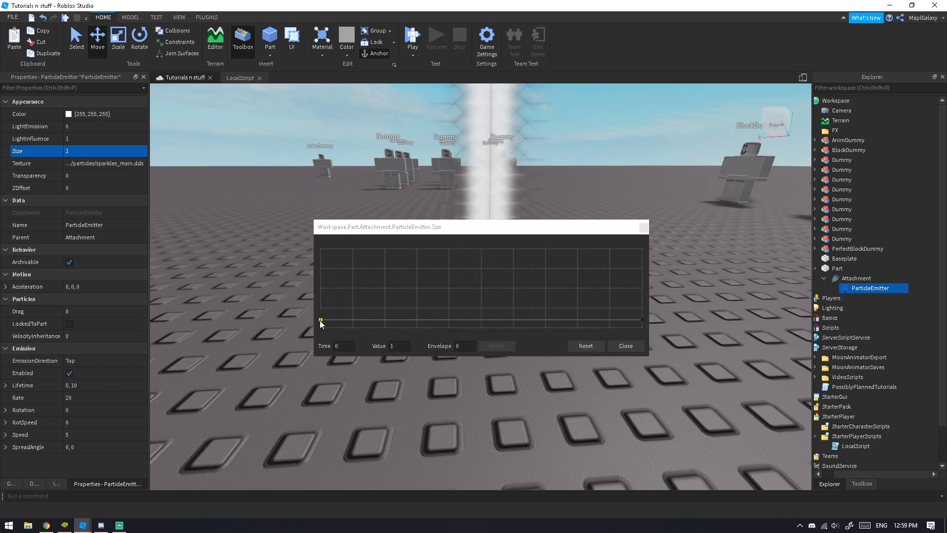
{"action": "left_click_drag", "start_coordinate": [320, 320], "coordinate": [320, 304]}
{"action": "left_click", "coordinate": [643, 319]}
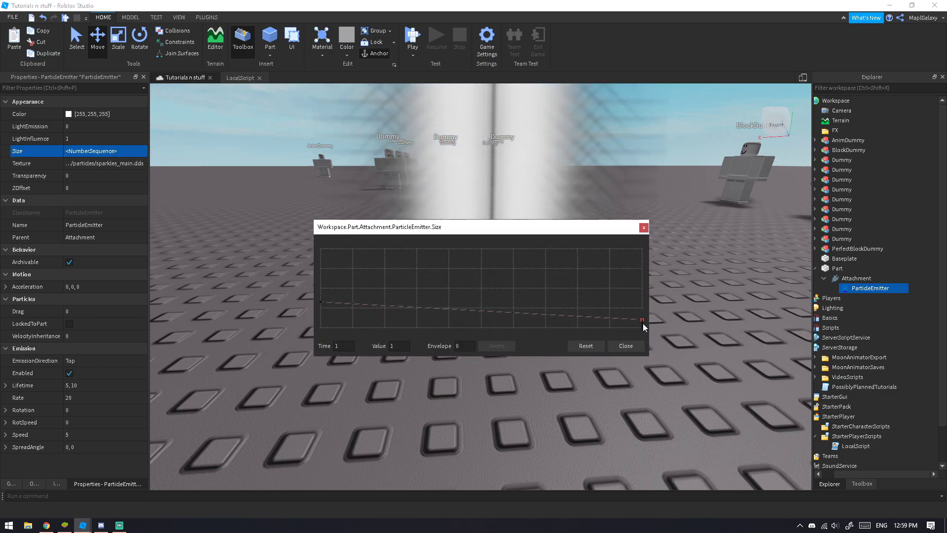
{"action": "left_click", "coordinate": [625, 346]}
Step: Set the emitter's Lifetime to 1 and its SpreadAngle to 360,360
{"action": "left_click", "coordinate": [99, 385]}
{"action": "type", "text": "1"}
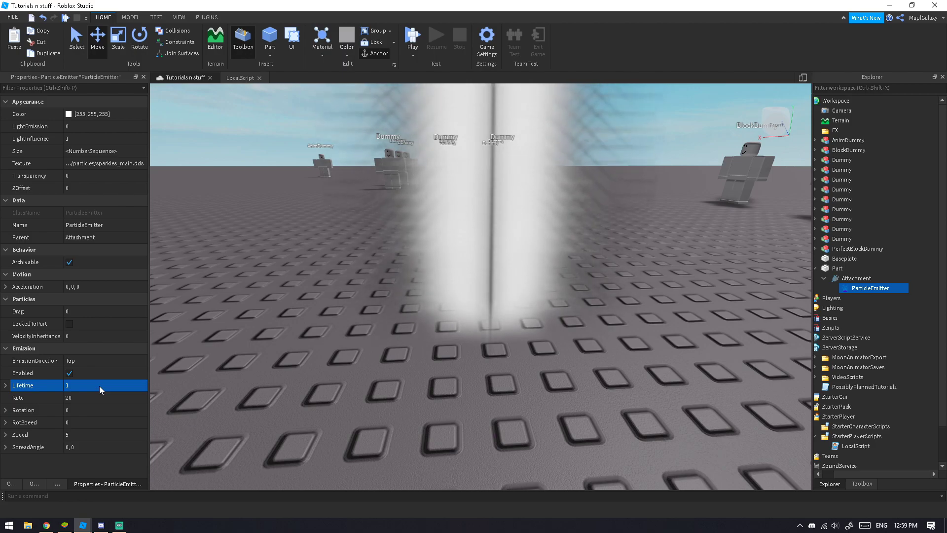
{"action": "left_click", "coordinate": [93, 397]}
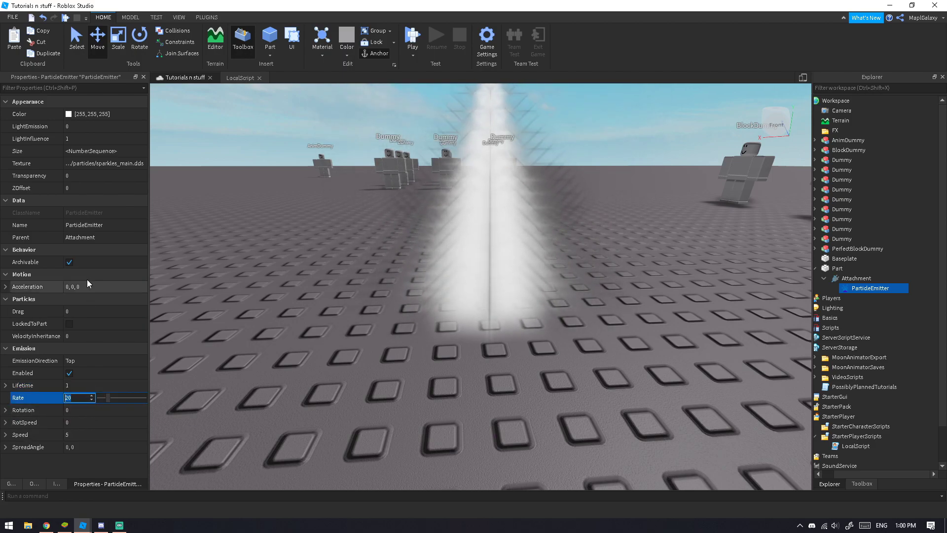
{"action": "left_click", "coordinate": [93, 446]}
{"action": "type", "text": "38"}
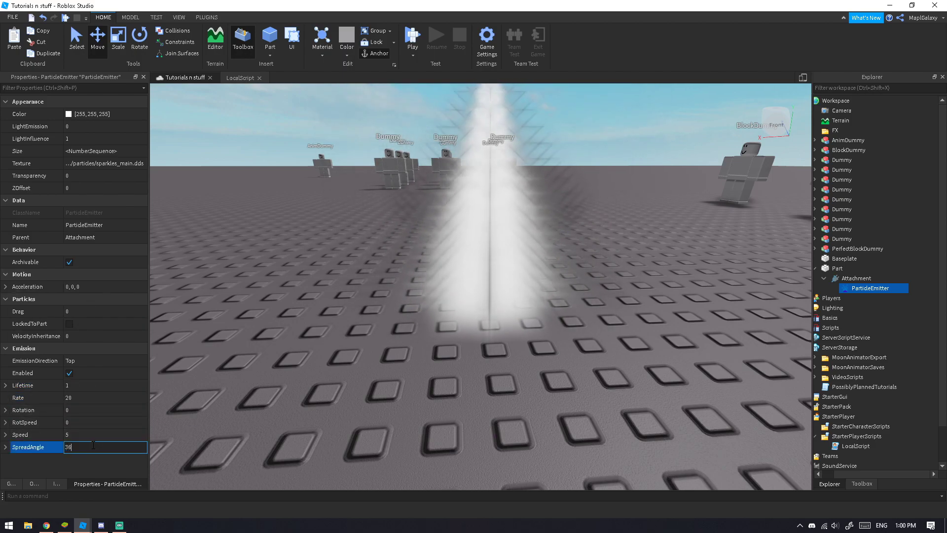
{"action": "type", "text": "0"}
{"action": "key", "text": "Return"}
{"action": "right_click_drag", "start_coordinate": [288, 343], "coordinate": [289, 341]}
{"action": "key", "text": "a"}
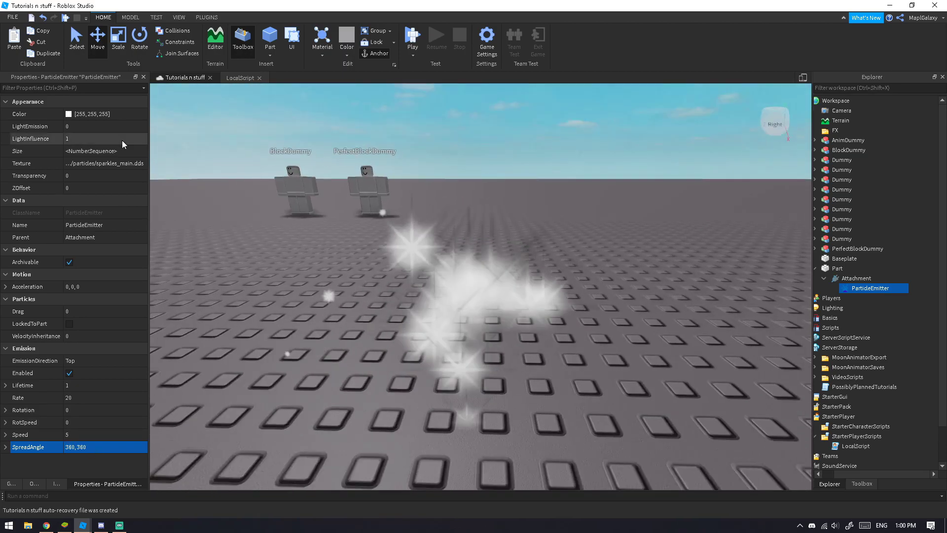
Step: Set the emitter's LightEmission to 1 and LightInfluence to 0
{"action": "left_click", "coordinate": [112, 127]}
{"action": "type", "text": "1"}
{"action": "left_click", "coordinate": [122, 138]}
{"action": "type", "text": "0"}
{"action": "key", "text": "Return"}
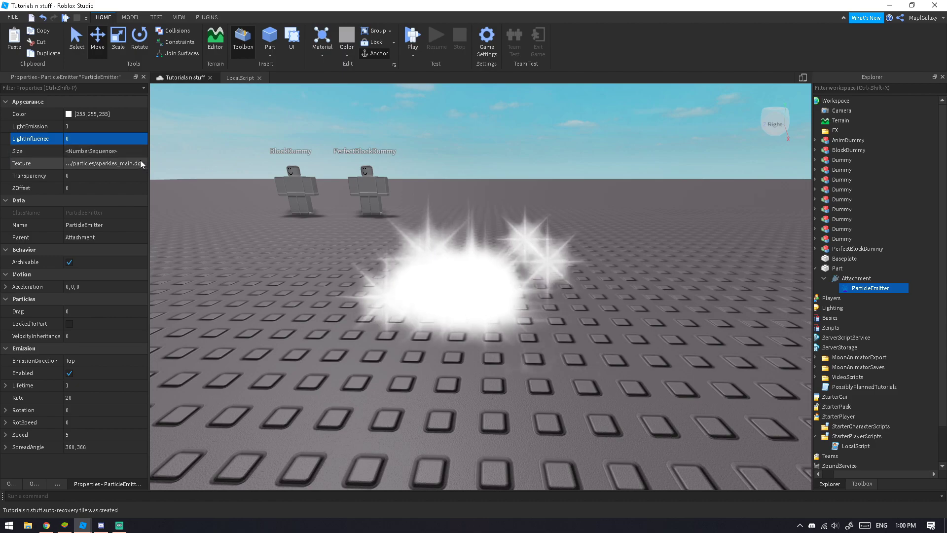
Step: Try to adjust the end keypoint of the emitter's Transparency graph
{"action": "left_click", "coordinate": [142, 173]}
{"action": "left_click", "coordinate": [142, 173]}
{"action": "left_click_drag", "start_coordinate": [642, 331], "coordinate": [647, 386]}
{"action": "left_click", "coordinate": [626, 352]}
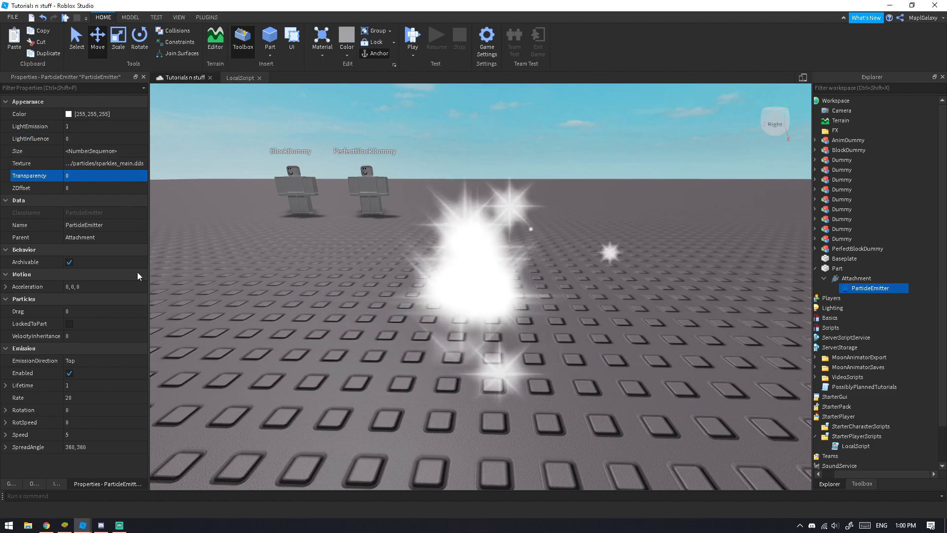
Step: Set the emitter's Lifetime to 0.5 and its Speed to 10
{"action": "left_click", "coordinate": [87, 388]}
{"action": "type", "text": "0."}
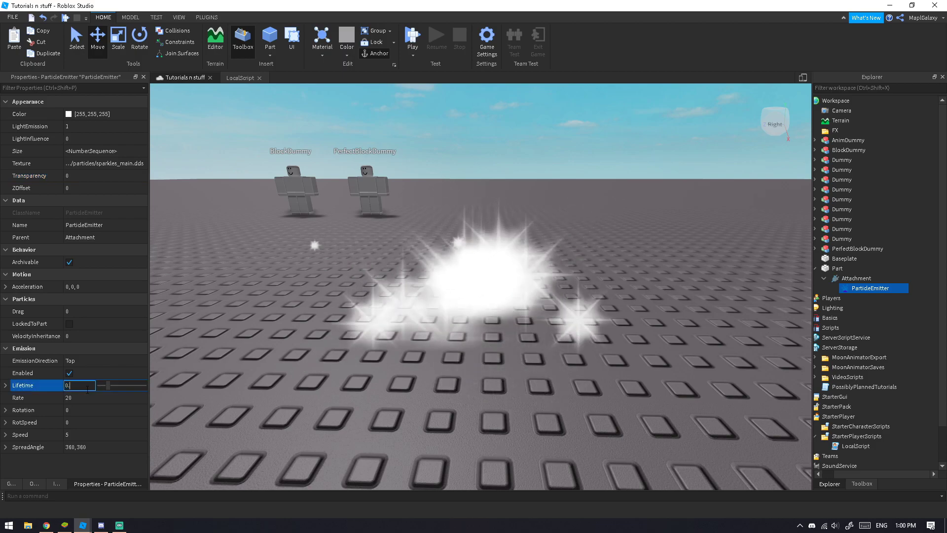
{"action": "type", "text": "5"}
{"action": "left_click", "coordinate": [91, 435]}
{"action": "type", "text": "10"}
{"action": "key", "text": "Return"}
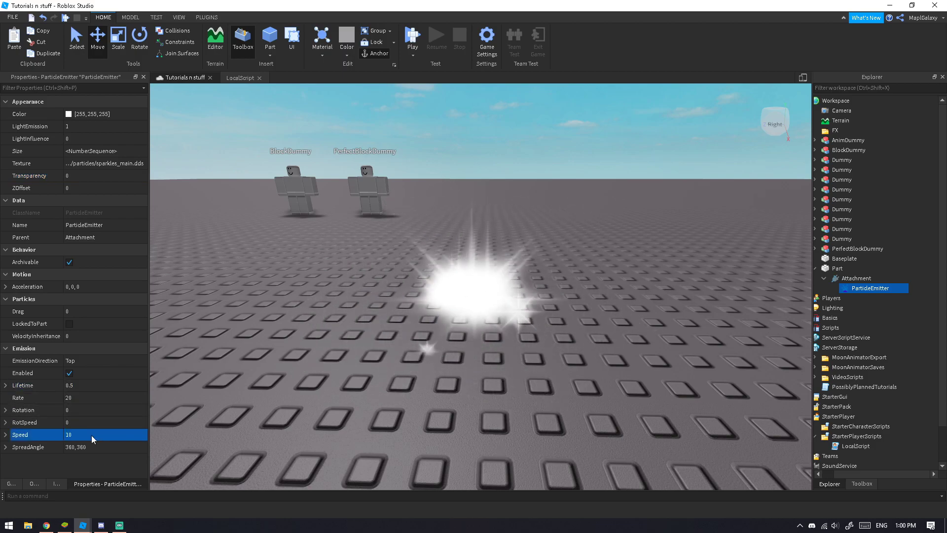
Step: Try an emitter Speed of 15, view the effect, and set the Speed back to 10
{"action": "left_click", "coordinate": [91, 435]}
{"action": "type", "text": "15"}
{"action": "key", "text": "Return"}
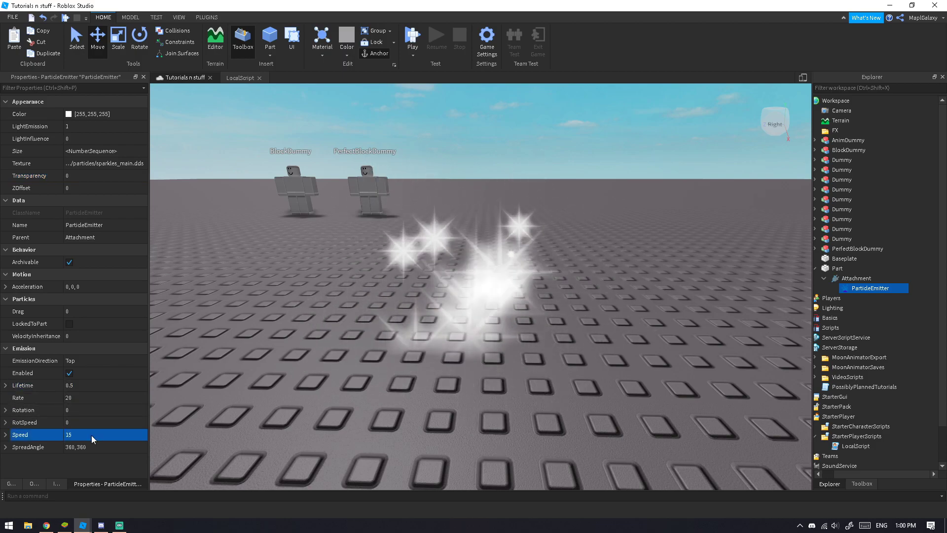
{"action": "mouse_move", "coordinate": [279, 371]}
{"action": "right_mouse_down"}
{"action": "mouse_move", "coordinate": [241, 371]}
{"action": "mouse_move", "coordinate": [296, 370]}
{"action": "right_mouse_up"}
{"action": "left_click", "coordinate": [68, 435]}
{"action": "type", "text": "10"}
{"action": "key", "text": "Return"}
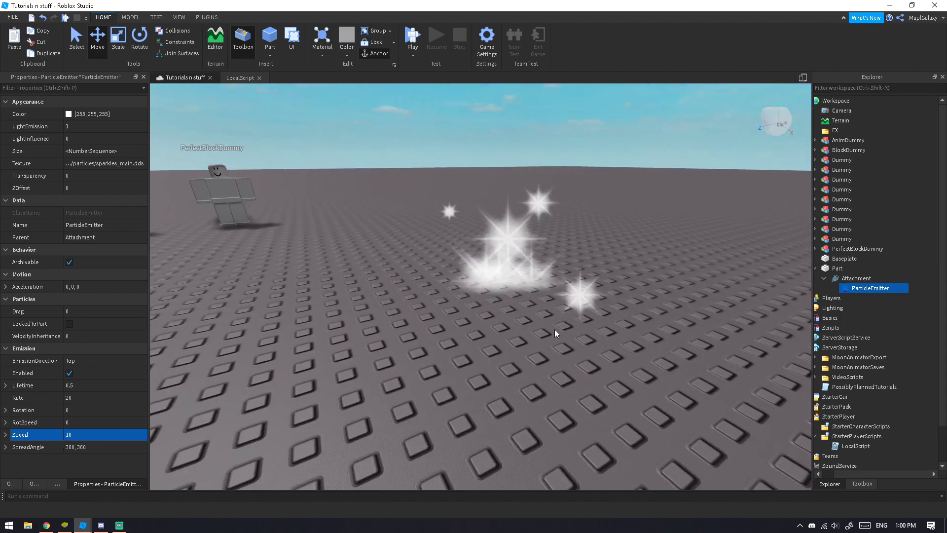
Step: Set the emitter's Rate to 100 and its Lifetime to 0.25
{"action": "left_click", "coordinate": [77, 398]}
{"action": "type", "text": "1"}
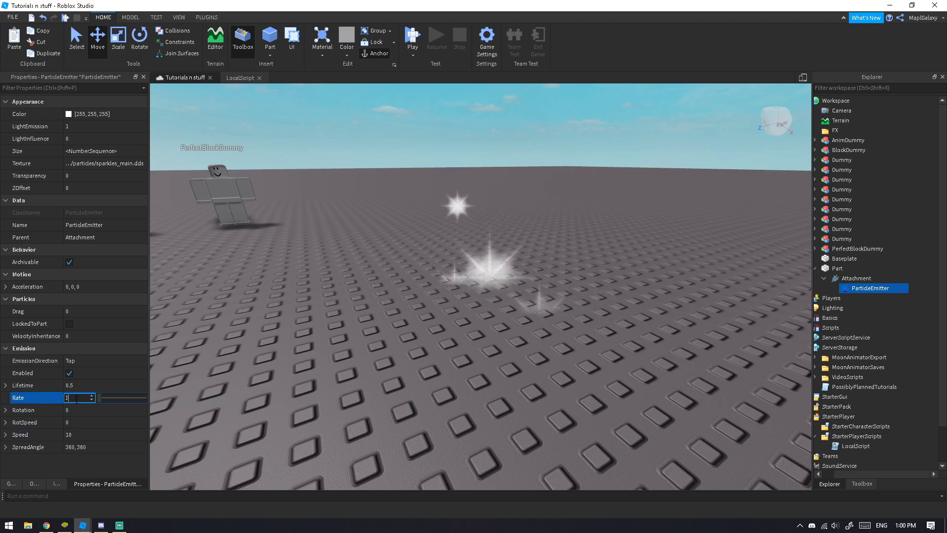
{"action": "type", "text": "00"}
{"action": "key", "text": "Return"}
{"action": "right_click_drag", "start_coordinate": [413, 292], "coordinate": [473, 291]}
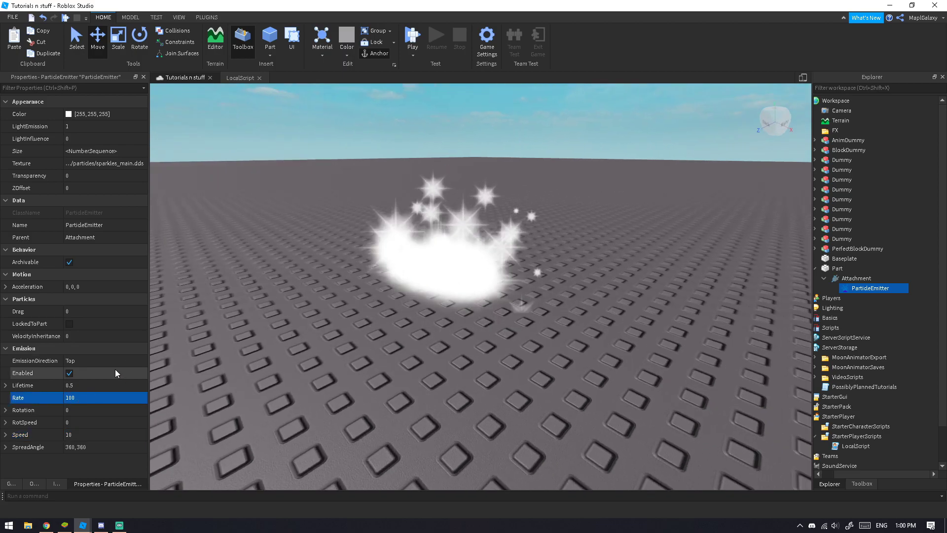
{"action": "left_click", "coordinate": [100, 383]}
{"action": "type", "text": "0.25"}
{"action": "key", "text": "Return"}
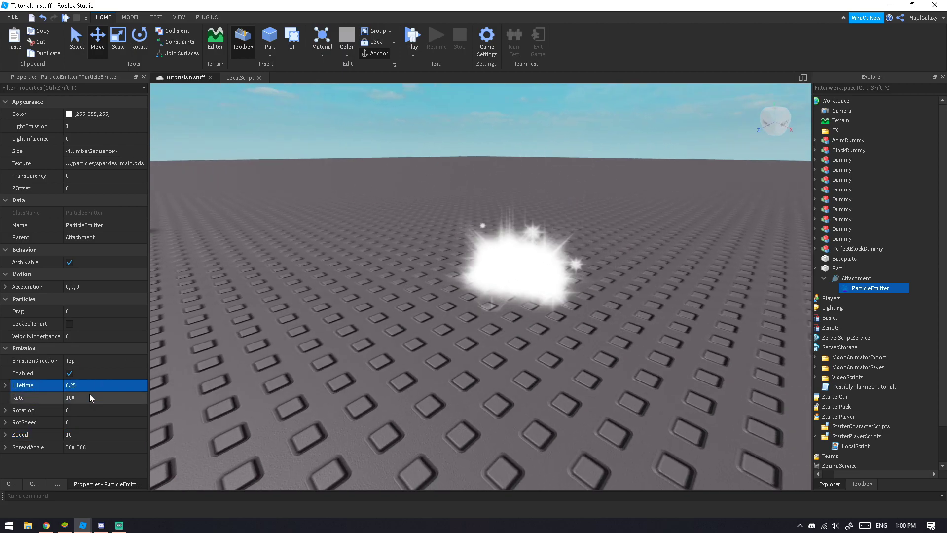
Step: Increase the emitter's Speed to 25 and further to 30, checking the effect in the scene
{"action": "left_click", "coordinate": [99, 436]}
{"action": "type", "text": "25"}
{"action": "key", "text": "Return"}
{"action": "left_click", "coordinate": [98, 436]}
{"action": "type", "text": "30"}
{"action": "key", "text": "Return"}
{"action": "key", "text": "a"}
{"action": "right_click_drag", "start_coordinate": [486, 329], "coordinate": [485, 328]}
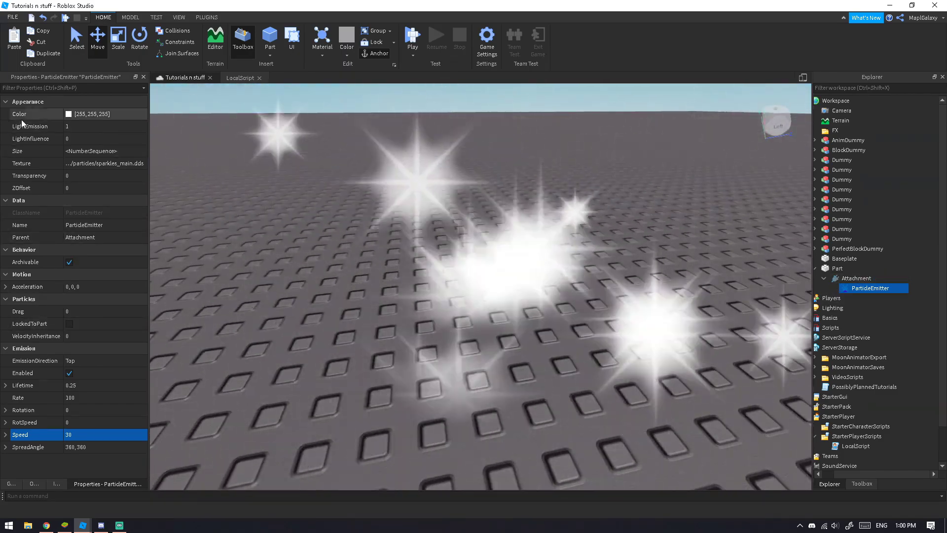
{"action": "left_click", "coordinate": [68, 114]}
{"action": "left_click", "coordinate": [398, 224]}
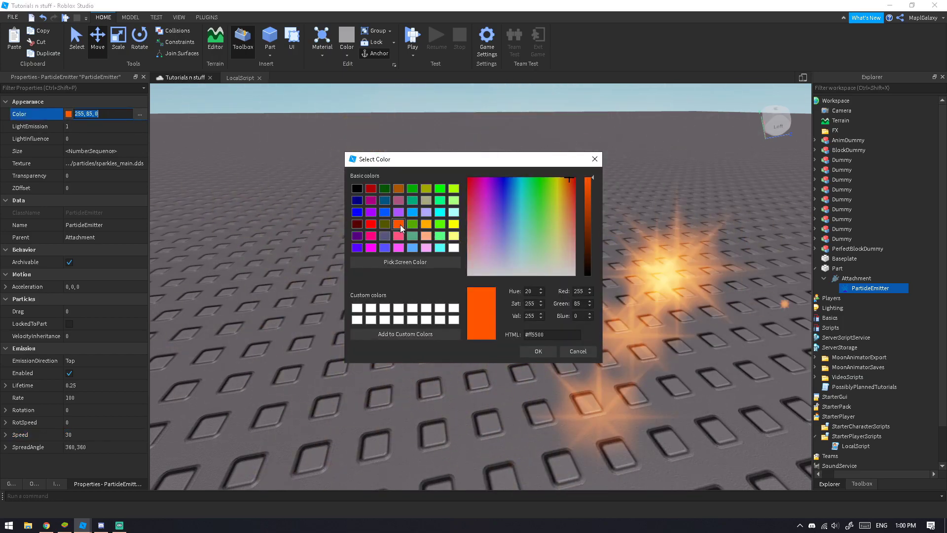
{"action": "left_click", "coordinate": [582, 352]}
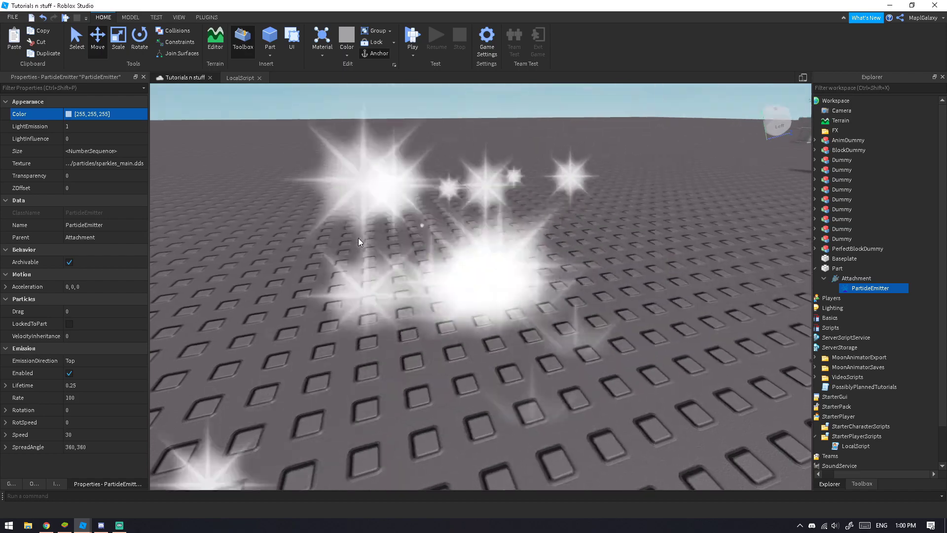
Step: Duplicate the ParticleEmitter and set the copy's Speed to 5 and its Lifetime to 2
{"action": "key", "text": "ctrl+d"}
{"action": "right_click_drag", "start_coordinate": [425, 240], "coordinate": [182, 289]}
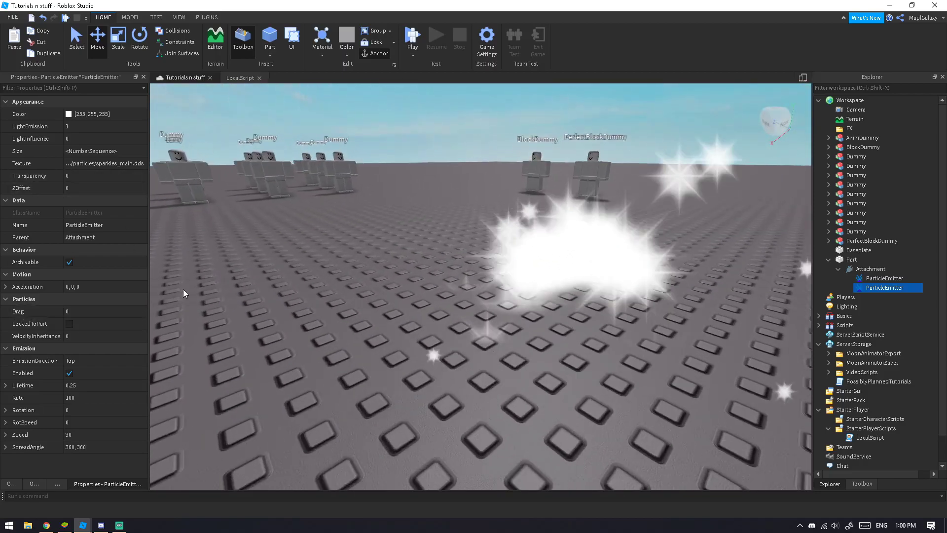
{"action": "left_click", "coordinate": [81, 433]}
{"action": "type", "text": "5"}
{"action": "key", "text": "Return"}
{"action": "left_click", "coordinate": [101, 383]}
{"action": "type", "text": "2"}
{"action": "key", "text": "Return"}
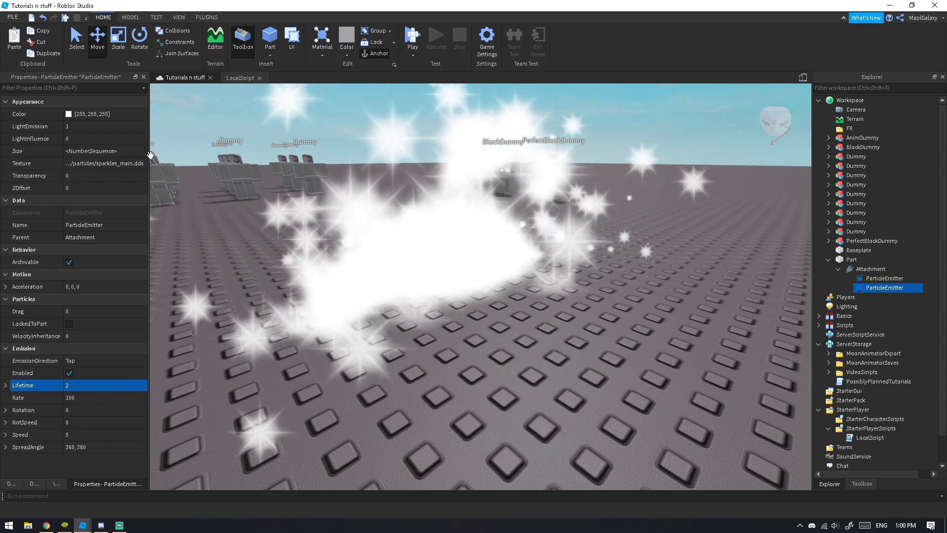
Step: Set the duplicated emitter's Transparency to 0.5
{"action": "left_click", "coordinate": [99, 176]}
{"action": "left_click", "coordinate": [143, 176]}
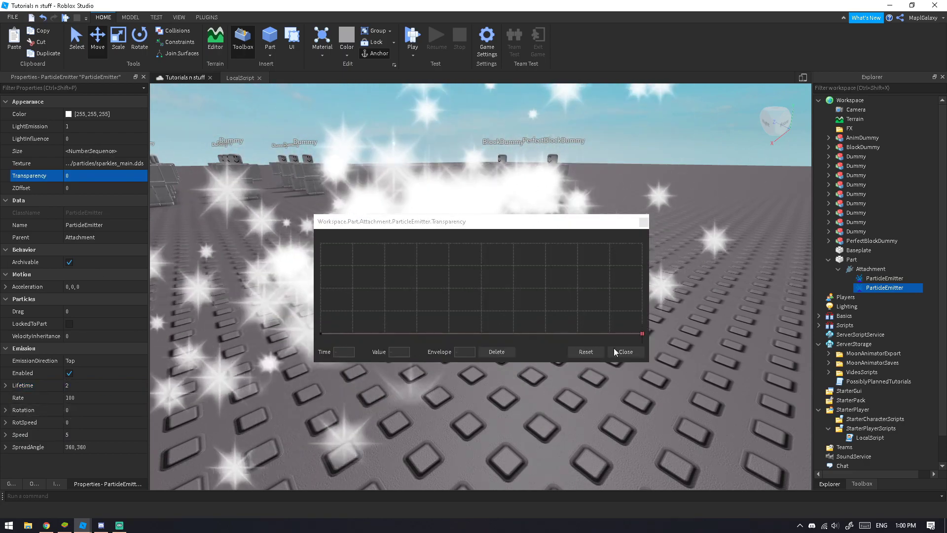
{"action": "left_click", "coordinate": [616, 350]}
{"action": "left_click", "coordinate": [99, 175]}
{"action": "type", "text": "0.5"}
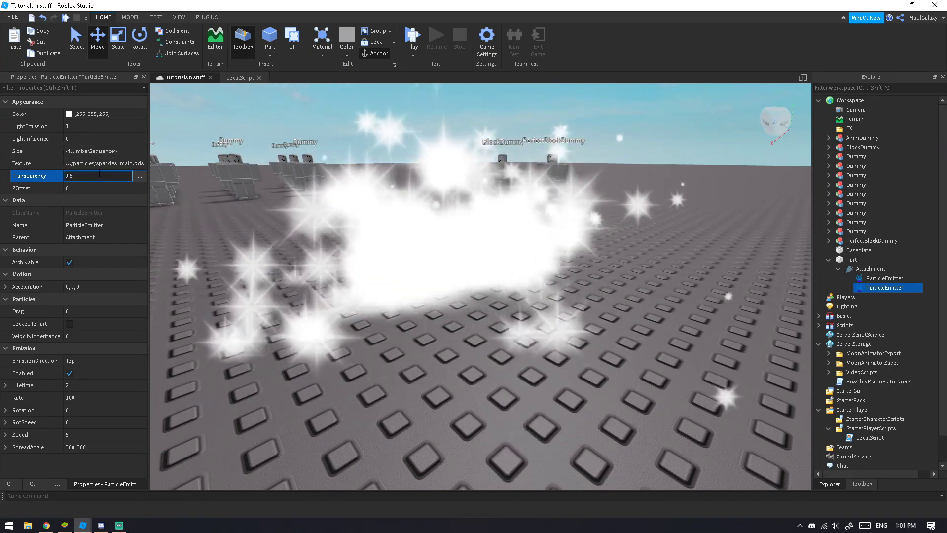
Step: Darken the duplicated emitter's Color to the grey 159, 159, 159
{"action": "left_click", "coordinate": [98, 114]}
{"action": "left_click", "coordinate": [140, 114]}
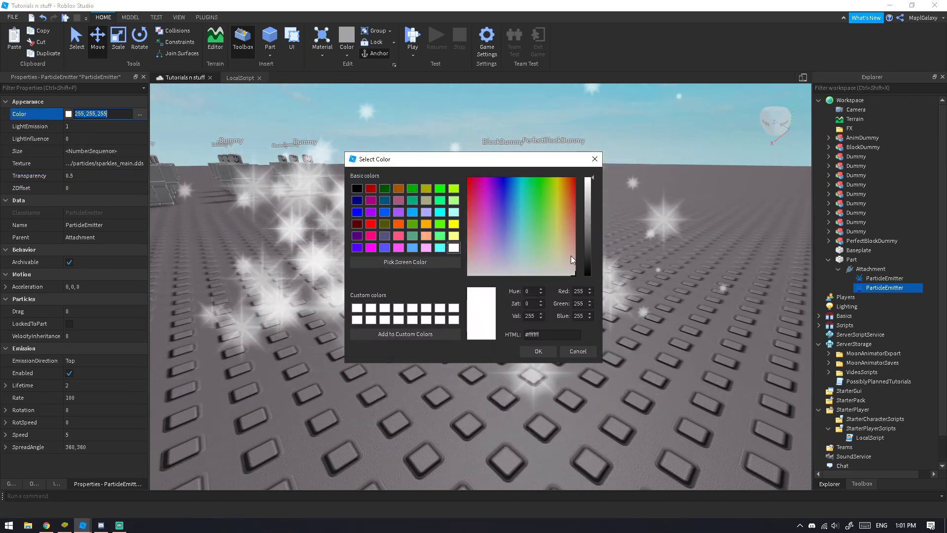
{"action": "left_click", "coordinate": [588, 213]}
{"action": "left_click", "coordinate": [548, 347]}
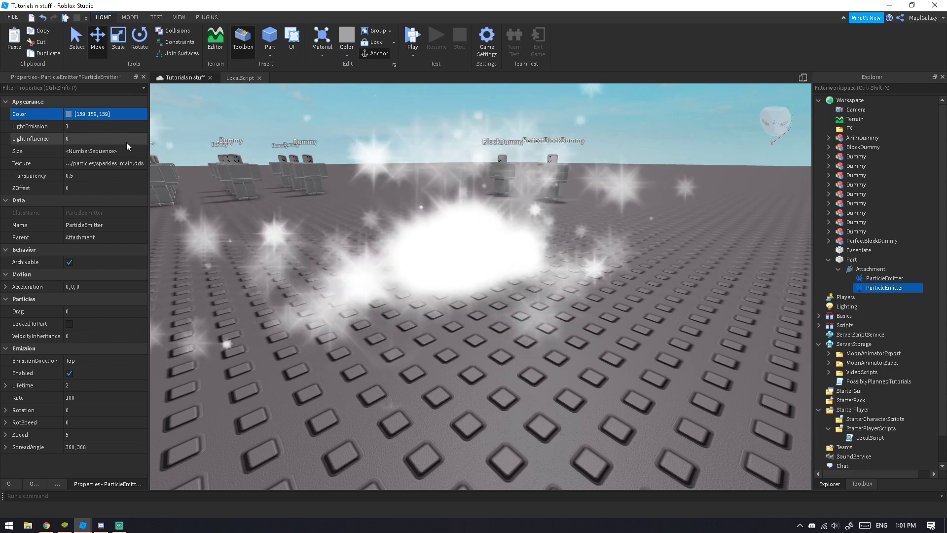
Step: Try a LightEmission of 0 on the duplicated emitter and set it back to 1
{"action": "left_click", "coordinate": [111, 131]}
{"action": "type", "text": "0"}
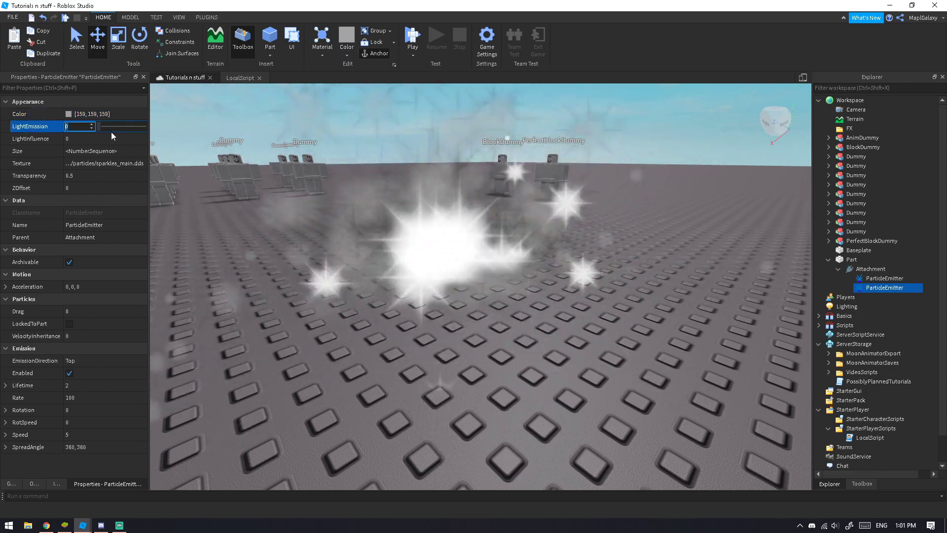
{"action": "type", "text": "1"}
{"action": "key", "text": "Return"}
Step: View the effect from another angle and set the duplicated emitter's Speed to 3
{"action": "scroll", "coordinate": [393, 236], "scroll_direction": "down", "scroll_amount": 1}
{"action": "right_click_drag", "start_coordinate": [392, 236], "coordinate": [393, 236]}
{"action": "key", "text": "a"}
{"action": "key", "text": "a"}
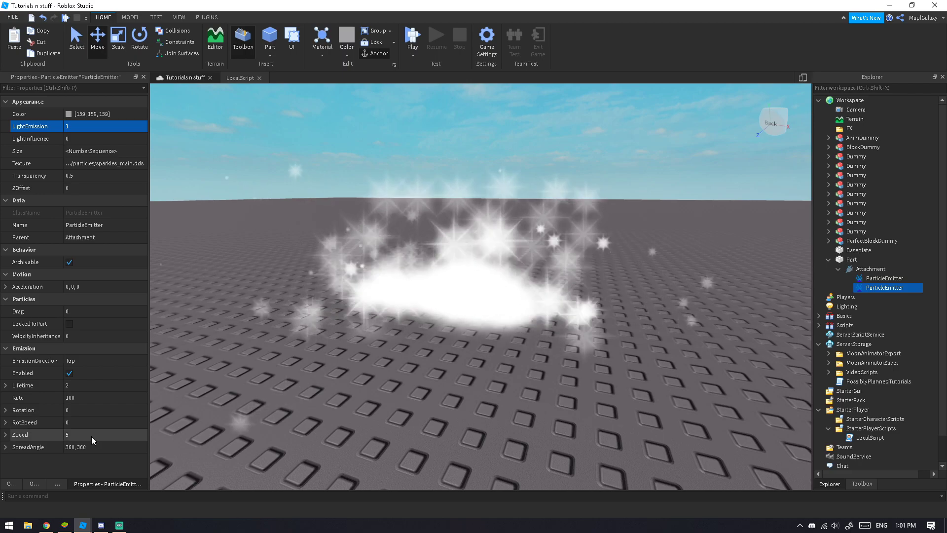
{"action": "left_click", "coordinate": [91, 436]}
{"action": "type", "text": "3"}
{"action": "key", "text": "Return"}
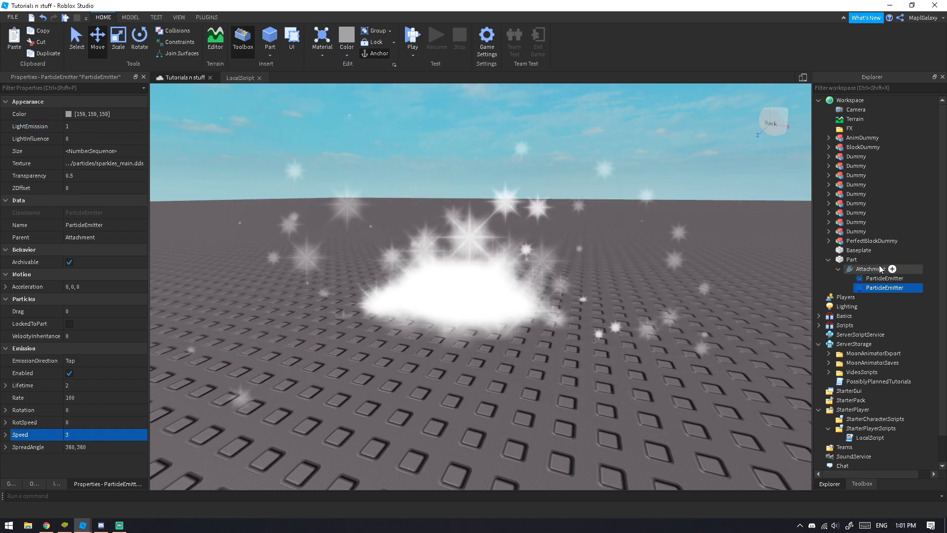
Step: Turn off the Enabled property of both particle emitters in the part's attachment
{"action": "left_click", "coordinate": [884, 278], "text": "ctrl"}
{"action": "left_click", "coordinate": [103, 374]}
{"action": "left_click", "coordinate": [69, 374]}
Step: Move the effect part with its attachment and emitters from Workspace into ServerStorage
{"action": "left_click", "coordinate": [837, 260]}
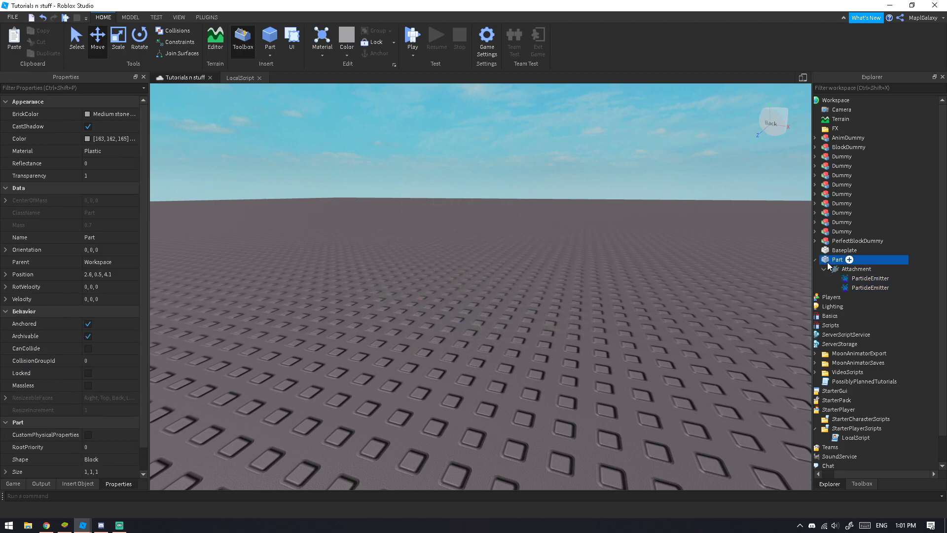
{"action": "key", "text": "Delete"}
{"action": "left_click", "coordinate": [860, 308]}
{"action": "left_click", "coordinate": [841, 319]}
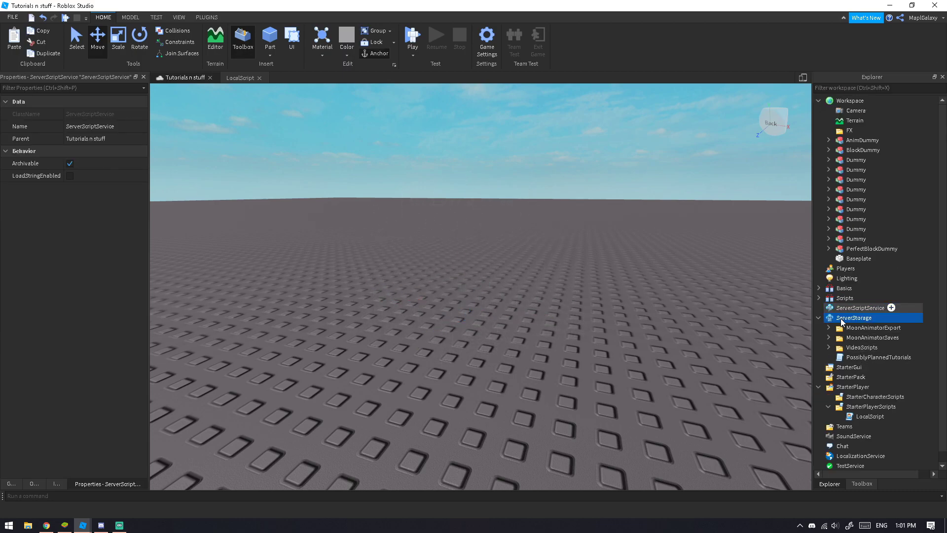
{"action": "right_click", "coordinate": [842, 320]}
{"action": "left_click", "coordinate": [864, 75]}
Step: Rename the part in ServerStorage as ParticleFX
{"action": "left_click", "coordinate": [819, 298]}
{"action": "left_click", "coordinate": [820, 298]}
{"action": "left_click", "coordinate": [820, 289]}
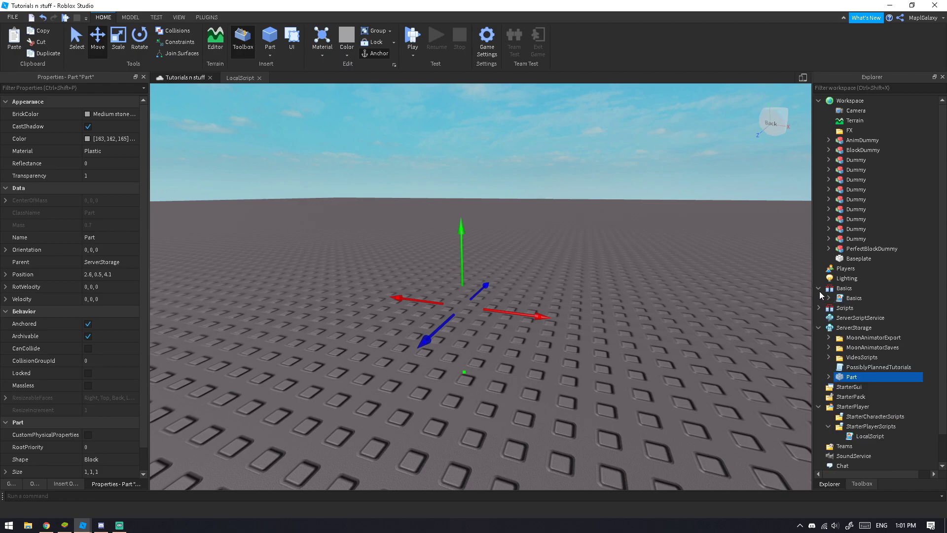
{"action": "left_click", "coordinate": [820, 290]}
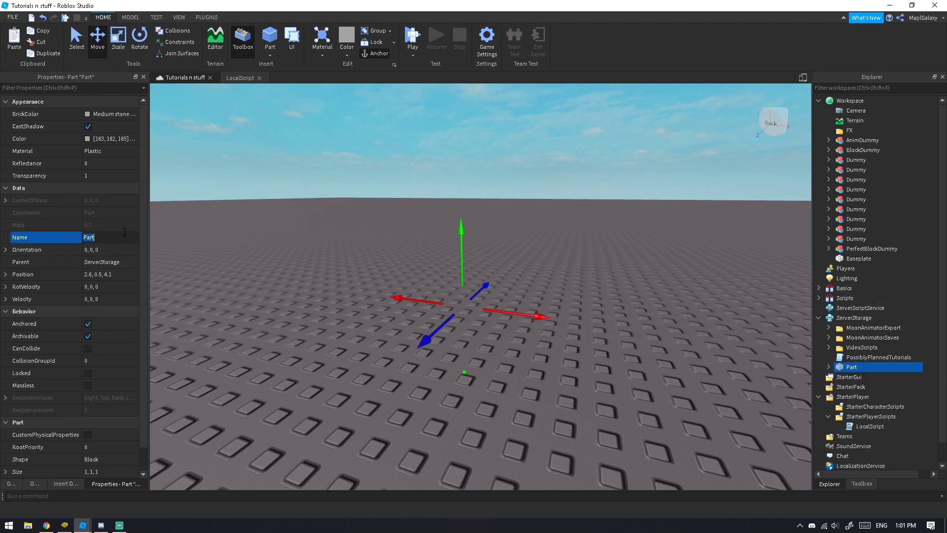
{"action": "key", "text": "Return"}
Step: In the LocalScript, add a loop over Child.Attachment:children() containing a check for v.ClassName == "ParticleEmitter"
{"action": "left_click", "coordinate": [241, 78]}
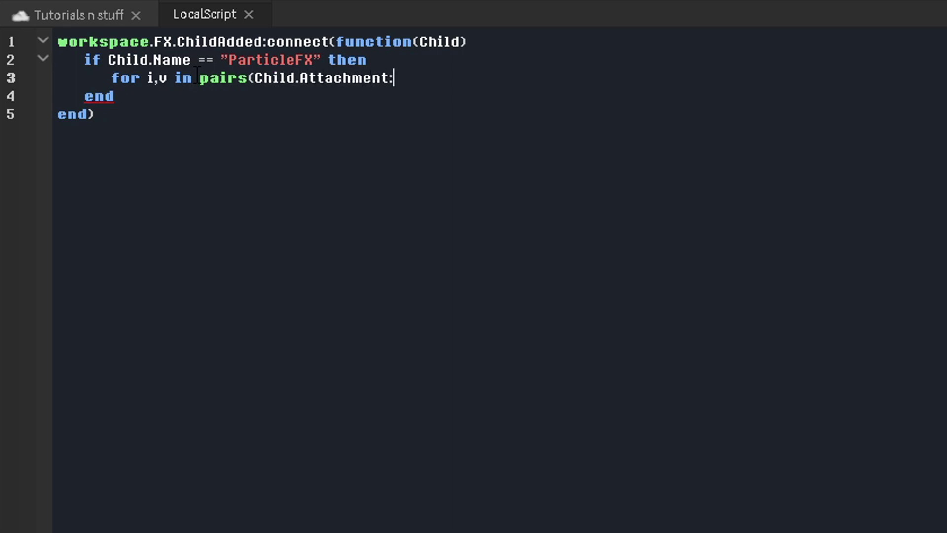
{"action": "key", "text": "Return"}
{"action": "type", "text": "if"}
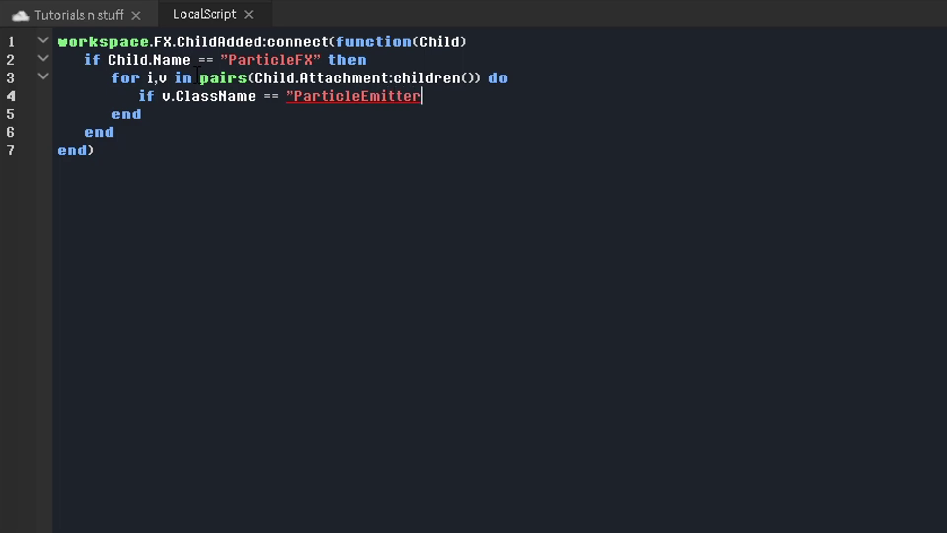
{"action": "key", "text": "Return"}
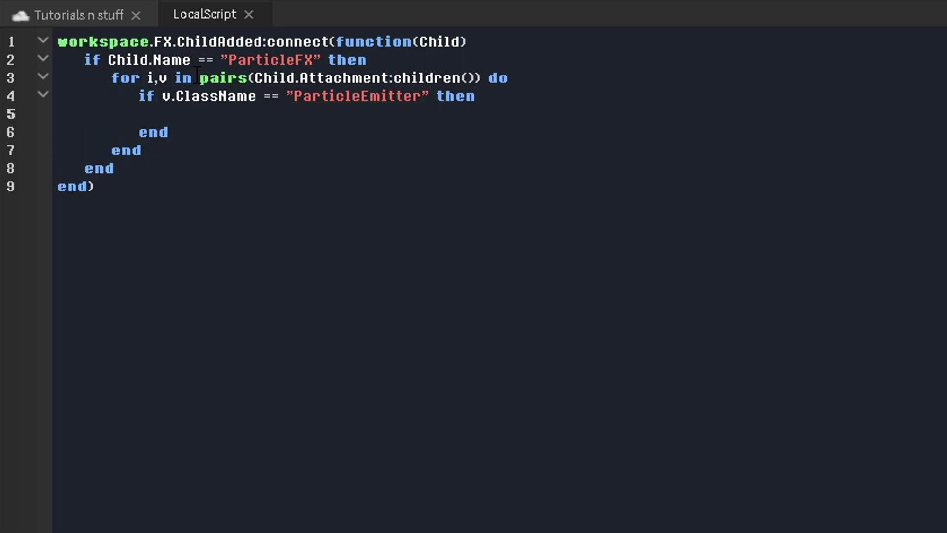
Step: Try activating each emitter with v.Enabled = true followed by wait(), and remove the lines after the enabling statement
{"action": "type", "text": "v.Enabled = t"}
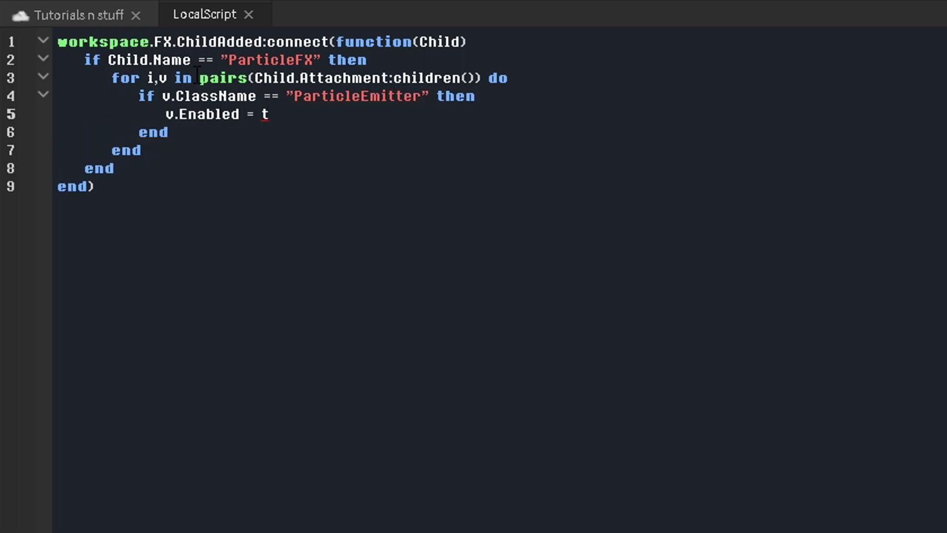
{"action": "type", "text": "rue"}
{"action": "key", "text": "Return"}
{"action": "type", "text": "wait()"}
{"action": "key", "text": "Return"}
{"action": "type", "text": "v.Ena"}
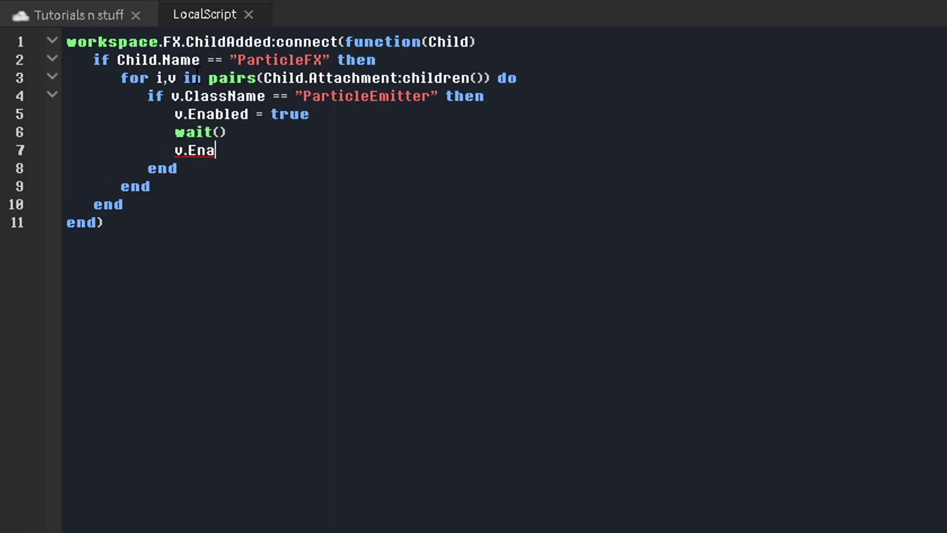
{"action": "key", "text": "BackSpace"}
{"action": "key", "text": "BackSpace"}
{"action": "key", "text": "BackSpace"}
{"action": "key", "text": "BackSpace"}
{"action": "key", "text": "BackSpace"}
{"action": "key", "text": "BackSpace"}
{"action": "key", "text": "BackSpace"}
{"action": "key", "text": "BackSpace"}
{"action": "key", "text": "BackSpace"}
{"action": "key", "text": "BackSpace"}
{"action": "key", "text": "BackSpace"}
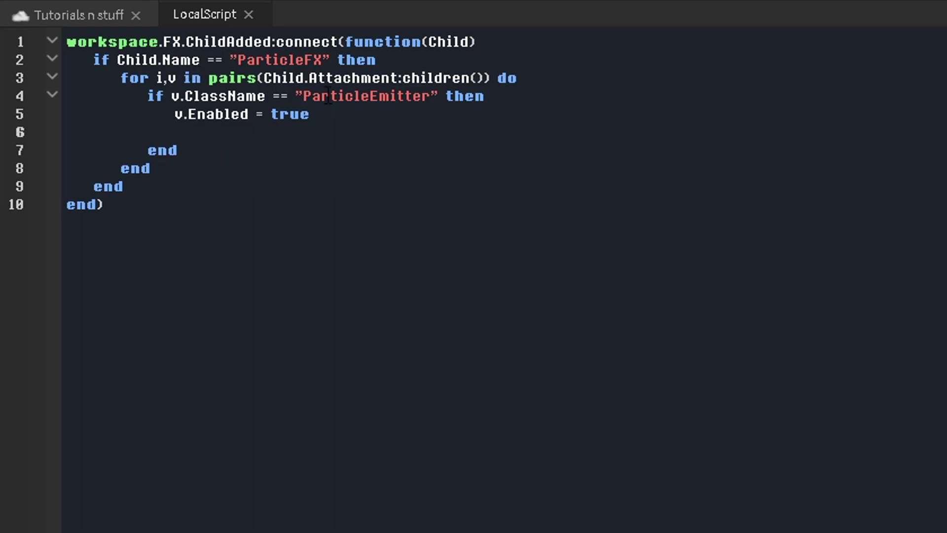
Step: Replace the v.Enabled = true statement with v:Emit(20)
{"action": "left_click_drag", "start_coordinate": [301, 114], "coordinate": [179, 105]}
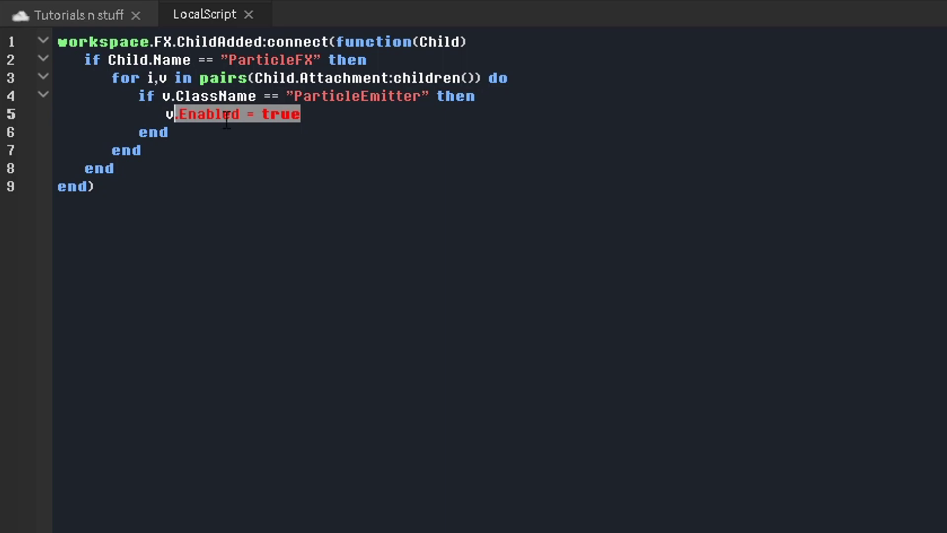
{"action": "type", "text": ":Emit(15"}
{"action": "key", "text": "BackSpace"}
{"action": "key", "text": "BackSpace"}
{"action": "type", "text": "20)"}
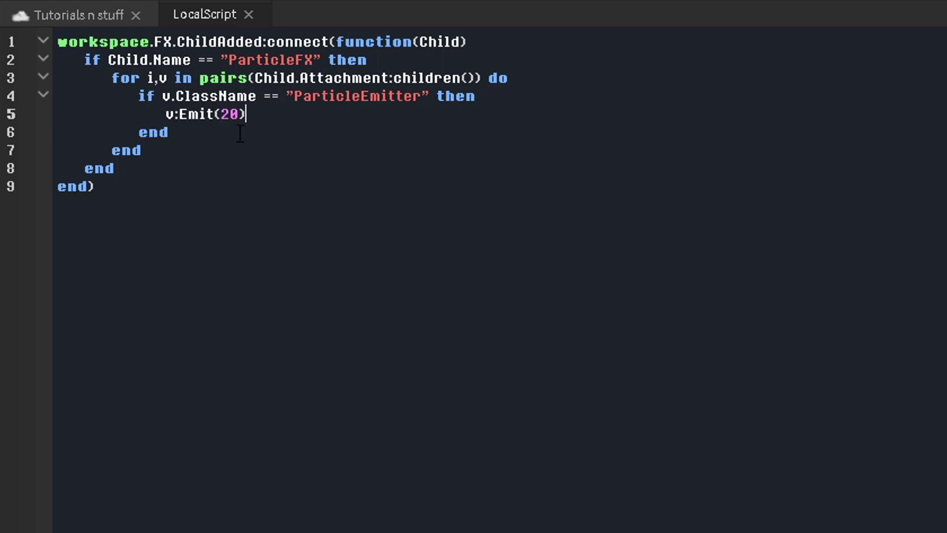
Step: Review the emitters in ParticleFX and the script's code, and select the LocalScript in StarterPlayerScripts
{"action": "left_click", "coordinate": [74, 19]}
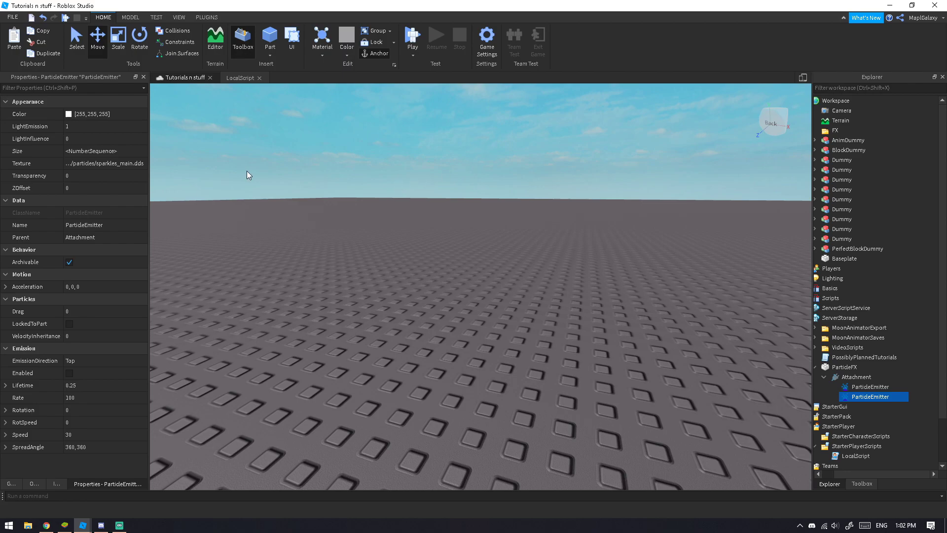
{"action": "left_click", "coordinate": [241, 78]}
{"action": "left_click_drag", "start_coordinate": [208, 154], "coordinate": [119, 79]}
{"action": "left_click", "coordinate": [193, 78]}
{"action": "left_click", "coordinate": [856, 456]}
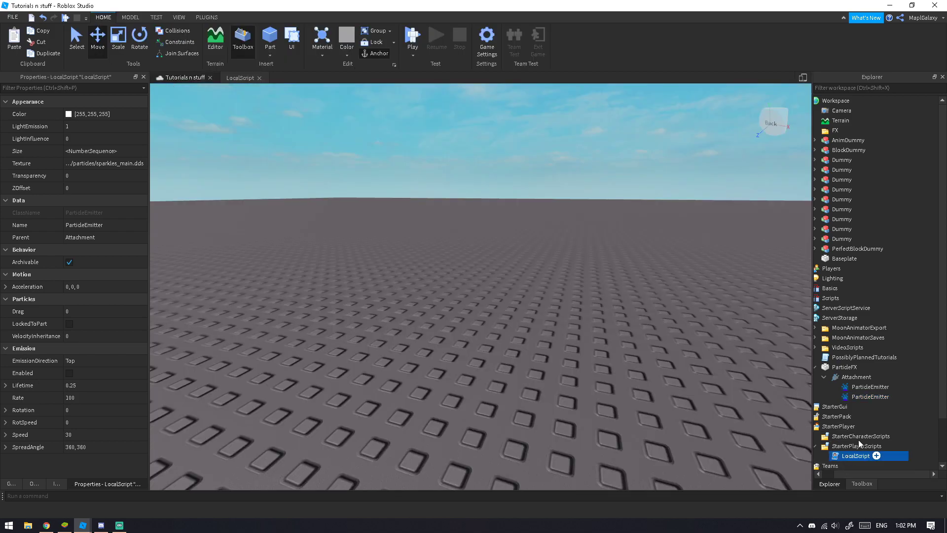